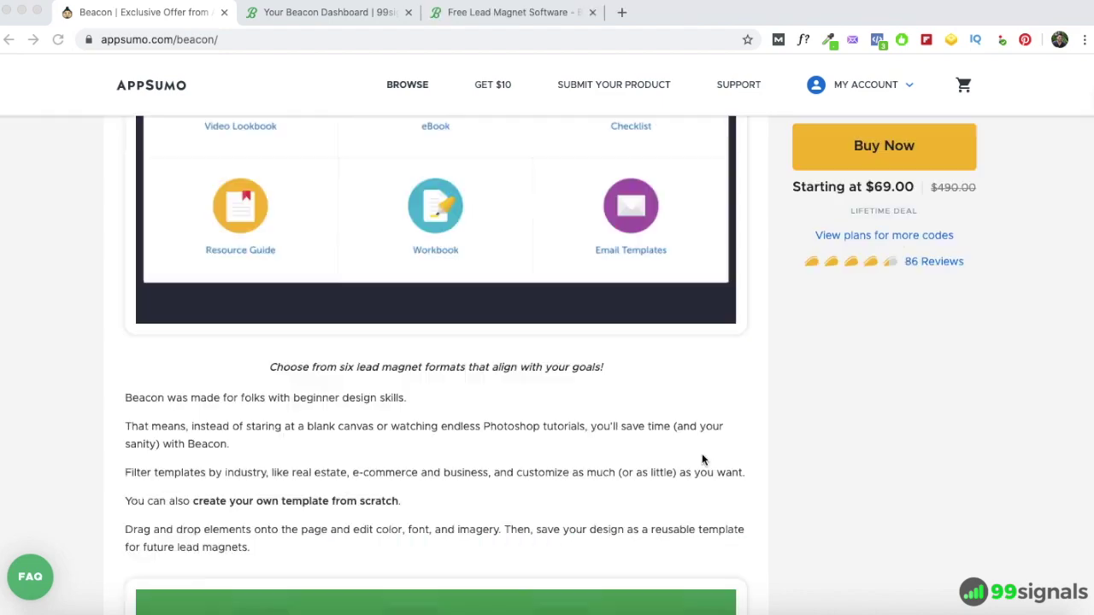
Scroll the AppSumo Beacon deal page down to its Plans and Features list
scroll(701, 461, down, 10)
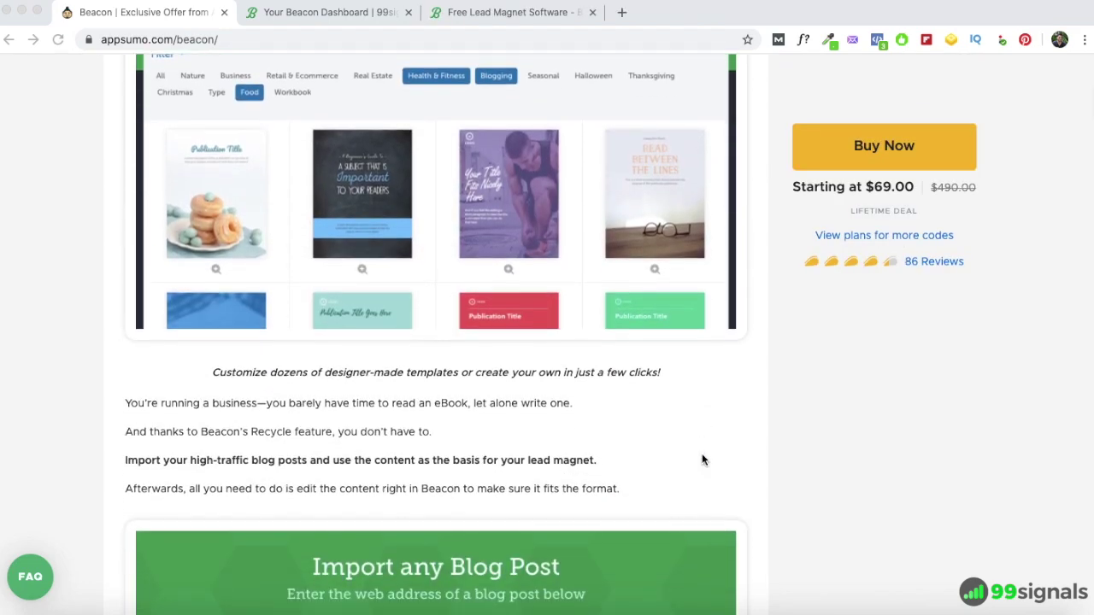
scroll(701, 461, down, 10)
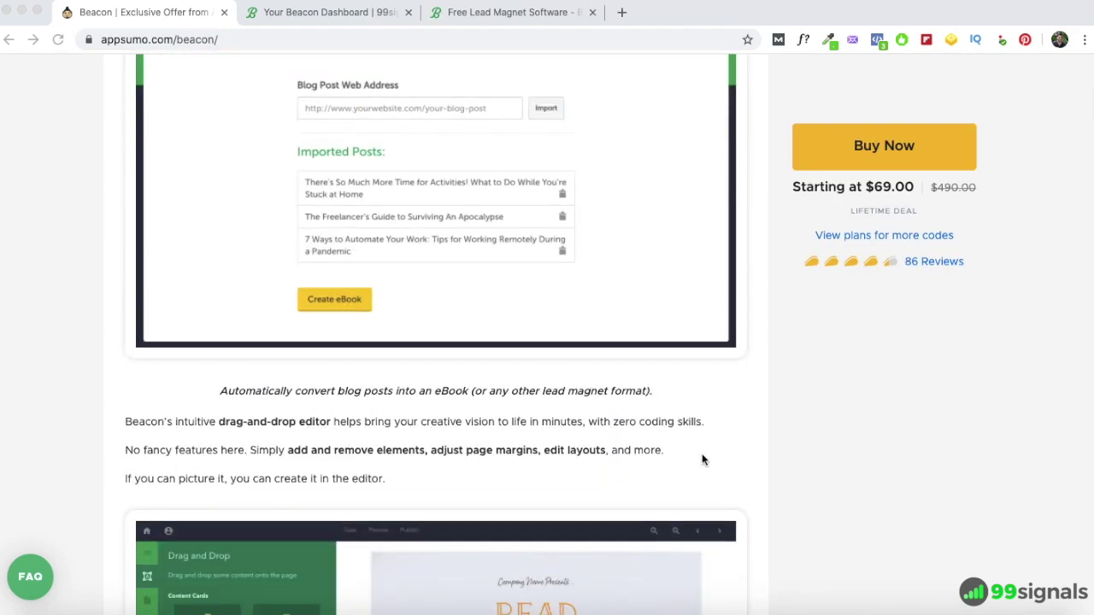
scroll(701, 460, down, 6)
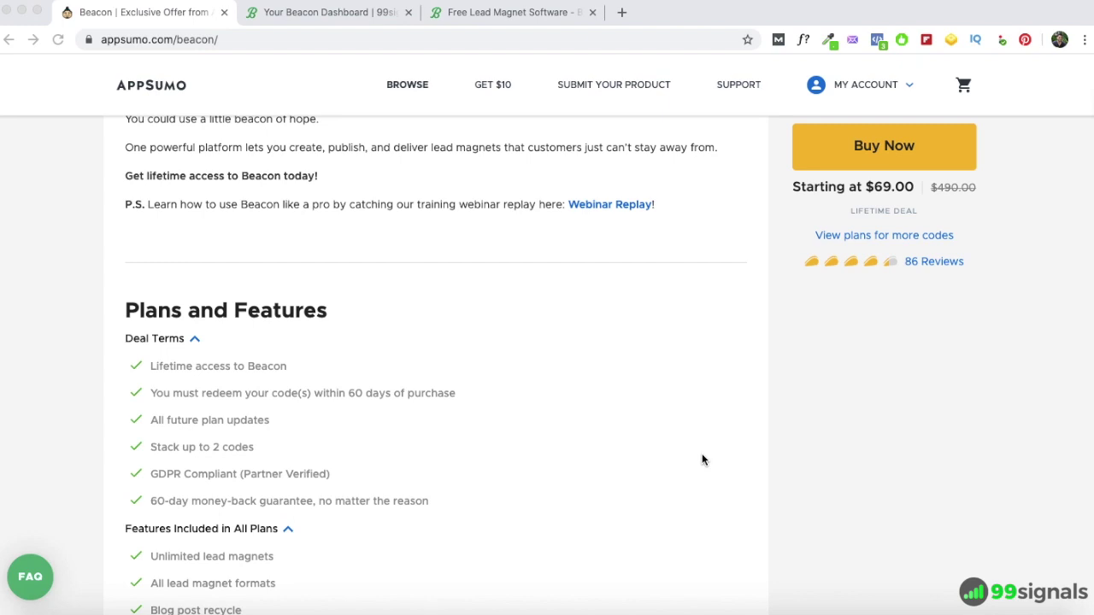
scroll(702, 461, down, 4)
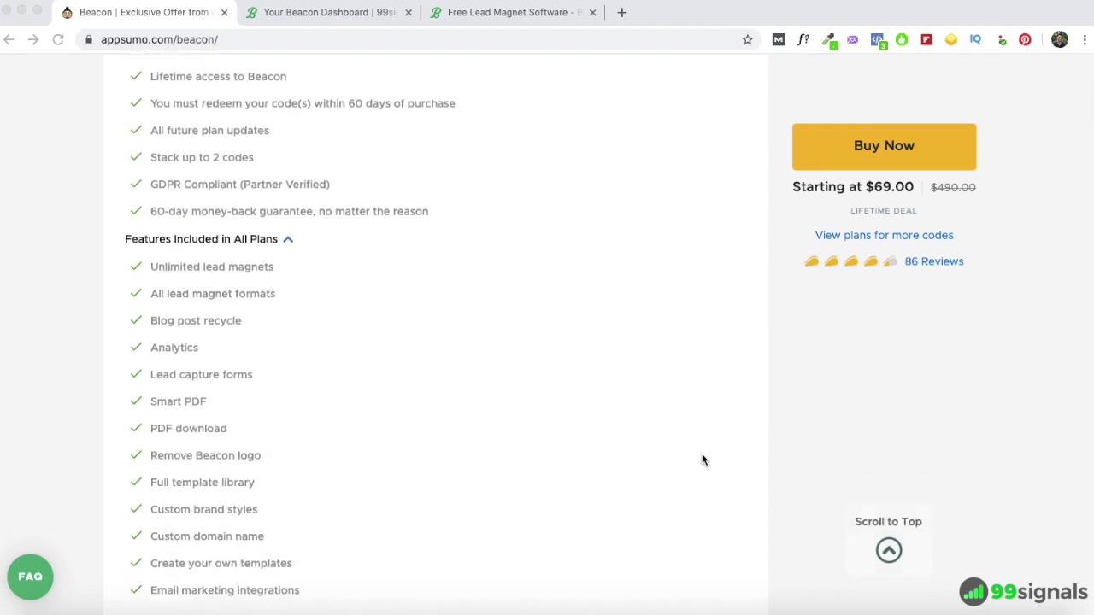
scroll(701, 458, down, 3)
scroll(702, 457, up, 2)
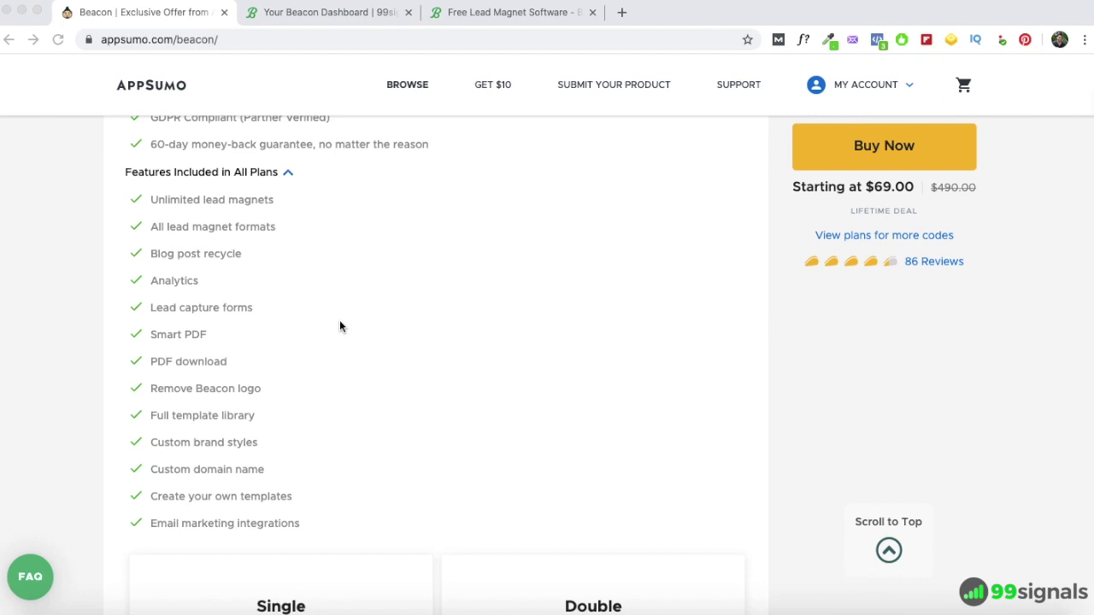
Highlight the 'Blog post recycle' feature, then clear the highlight and keep the features in view
click(240, 251)
drag(152, 253, 245, 257)
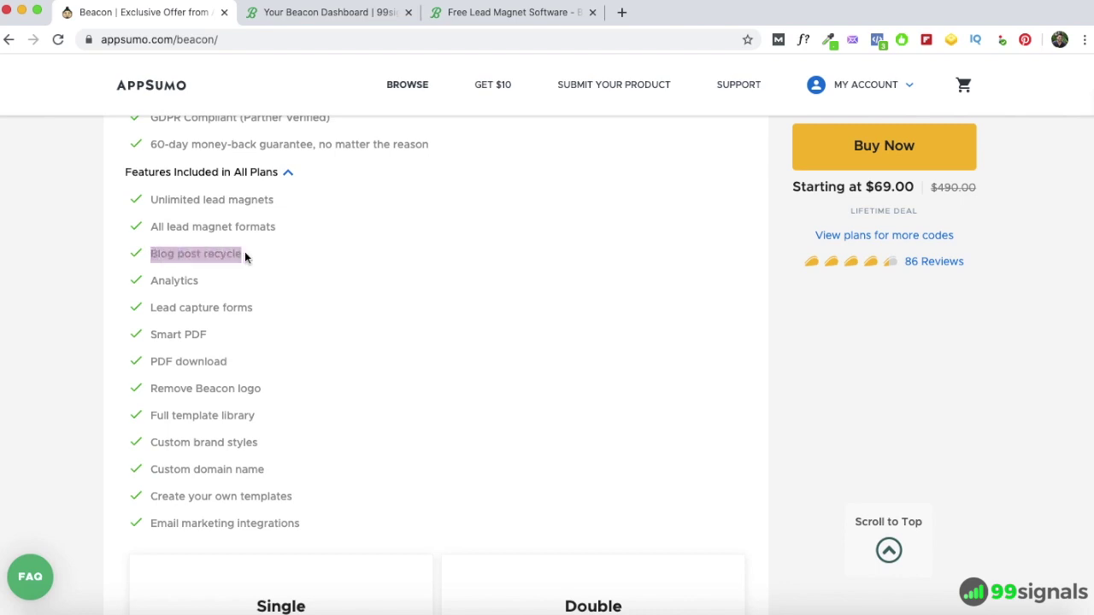
click(285, 290)
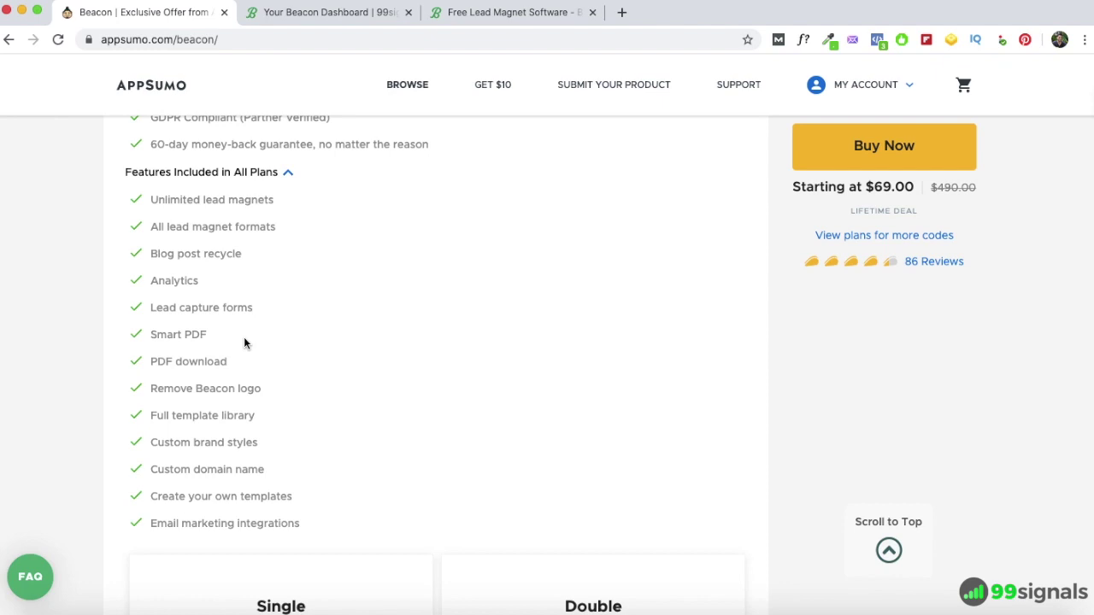
scroll(303, 447, down, 1)
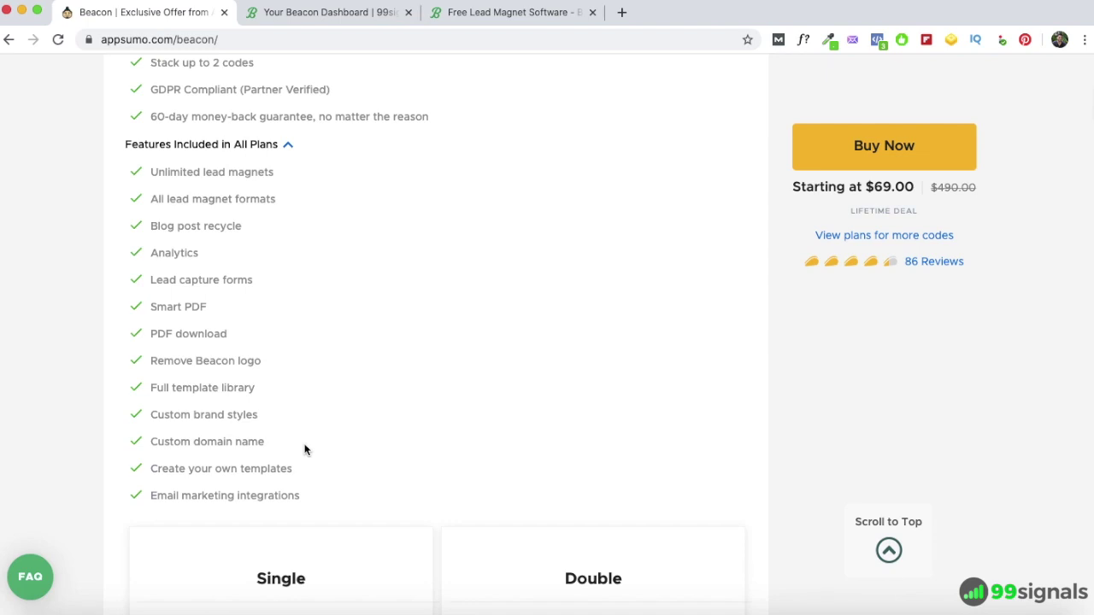
scroll(305, 450, up, 2)
scroll(305, 450, down, 2)
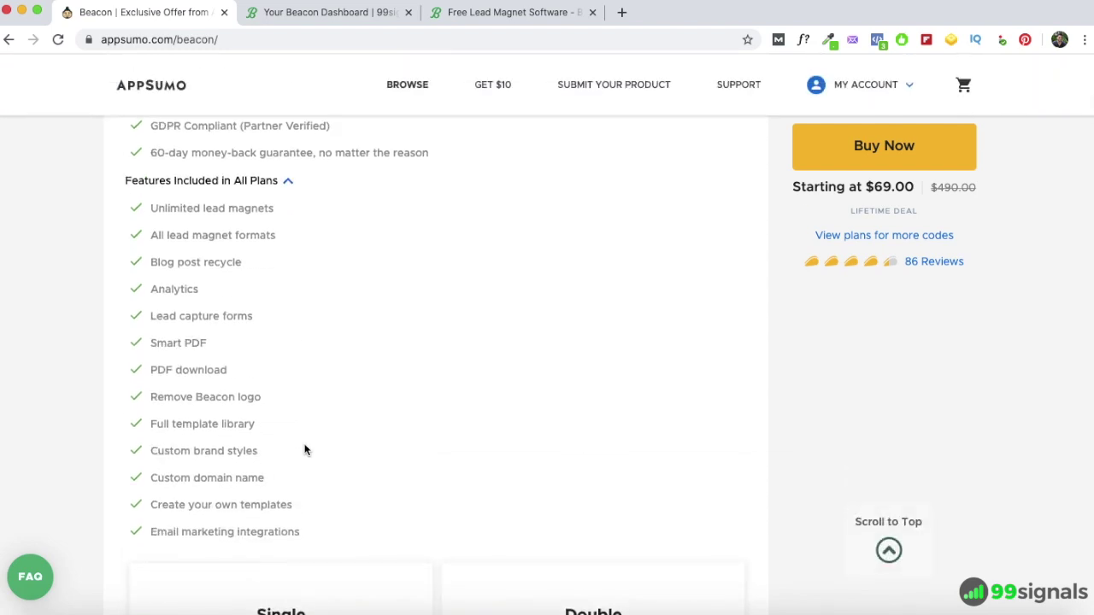
Scroll the Beacon pricing page to the Agency, Professional and Beginner plan cards
click(479, 15)
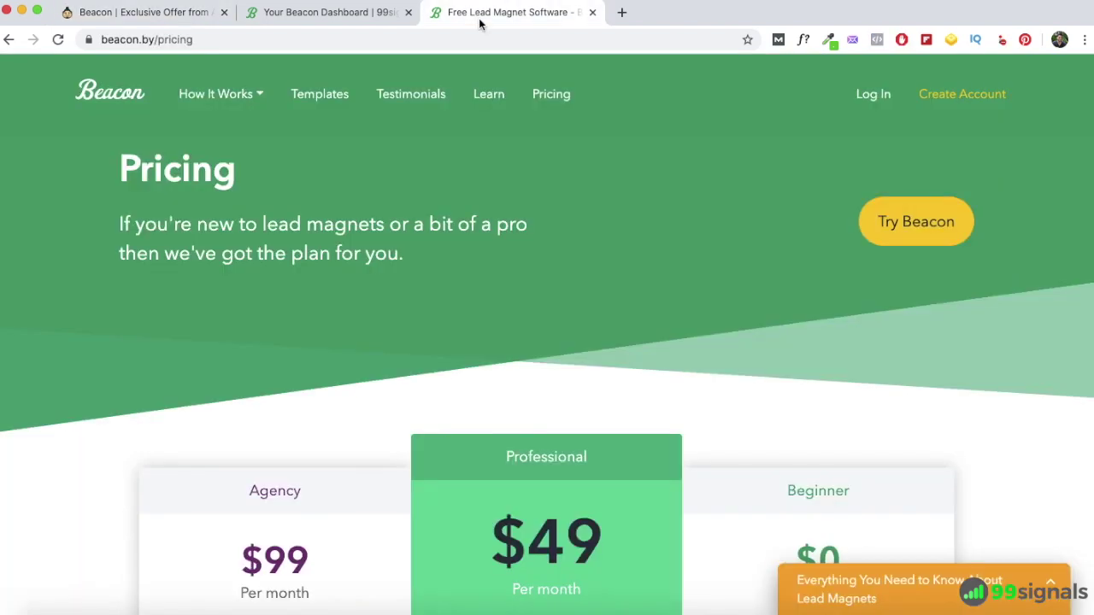
click(152, 17)
click(480, 19)
scroll(516, 154, down, 5)
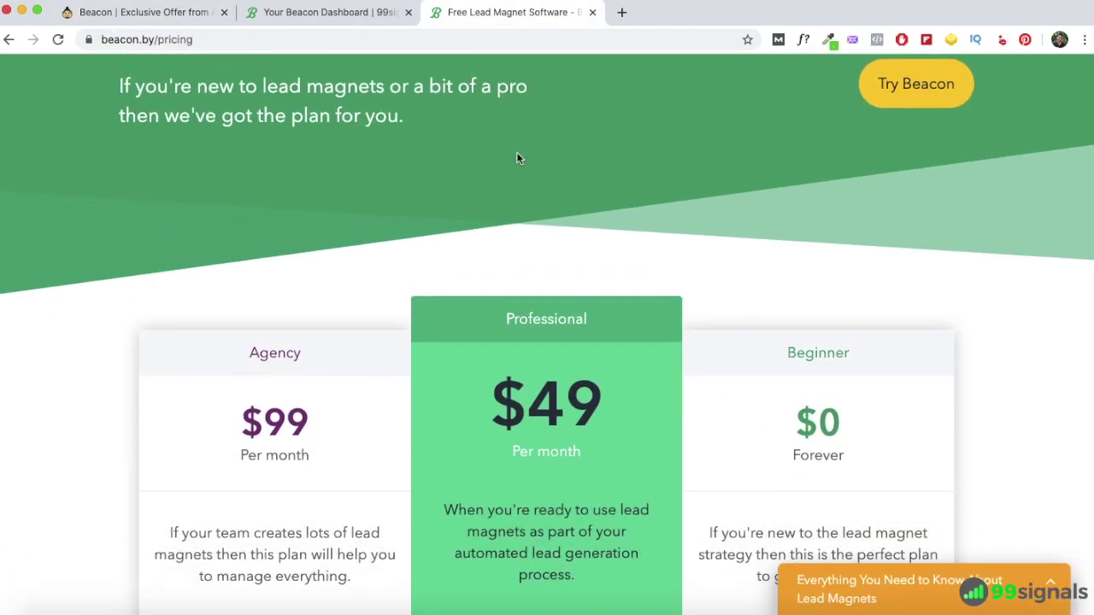
scroll(516, 157, down, 3)
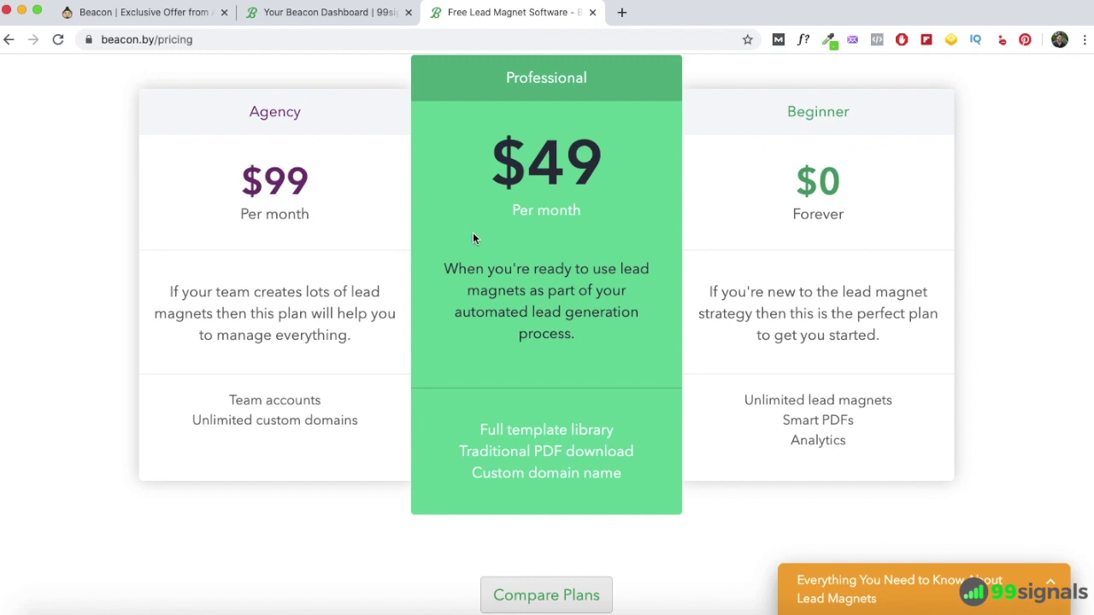
Return to the AppSumo deal and scroll back up to its lead magnet overview
click(142, 15)
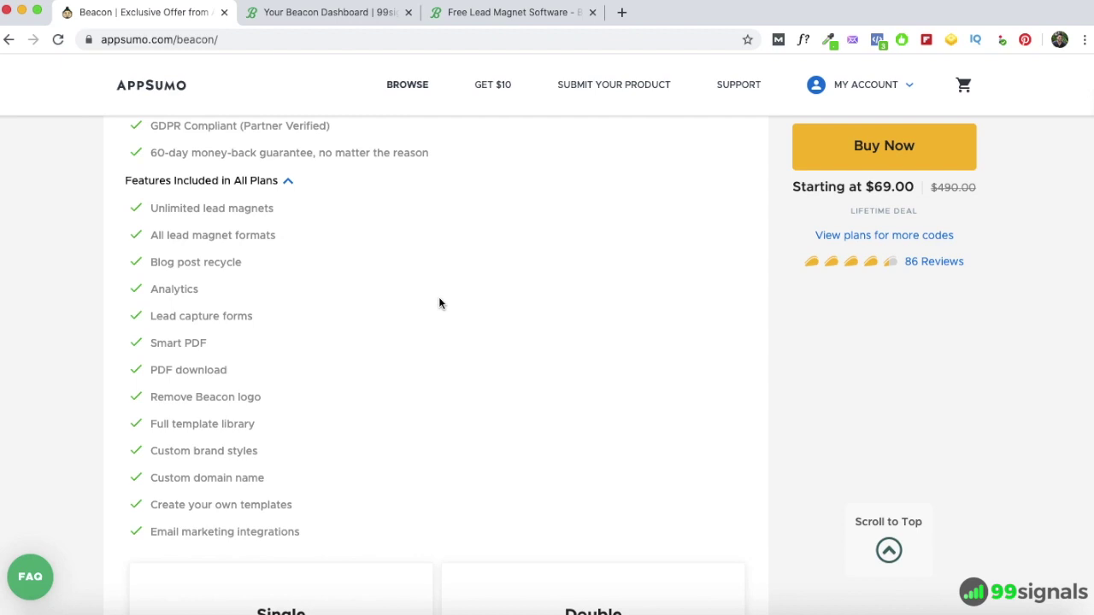
click(462, 13)
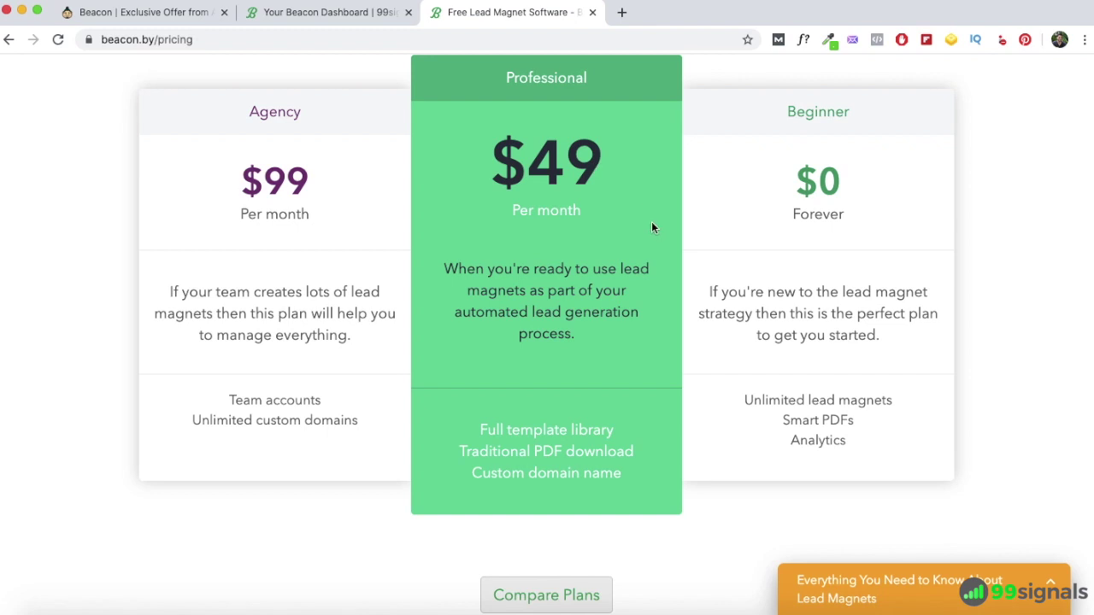
key(super+1)
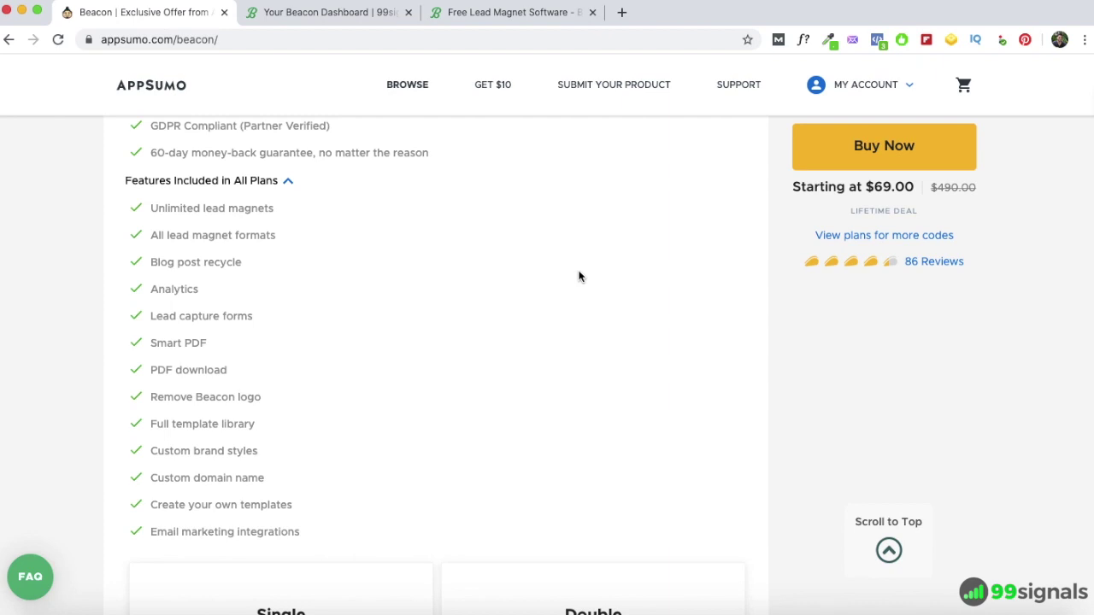
scroll(579, 276, up, 9)
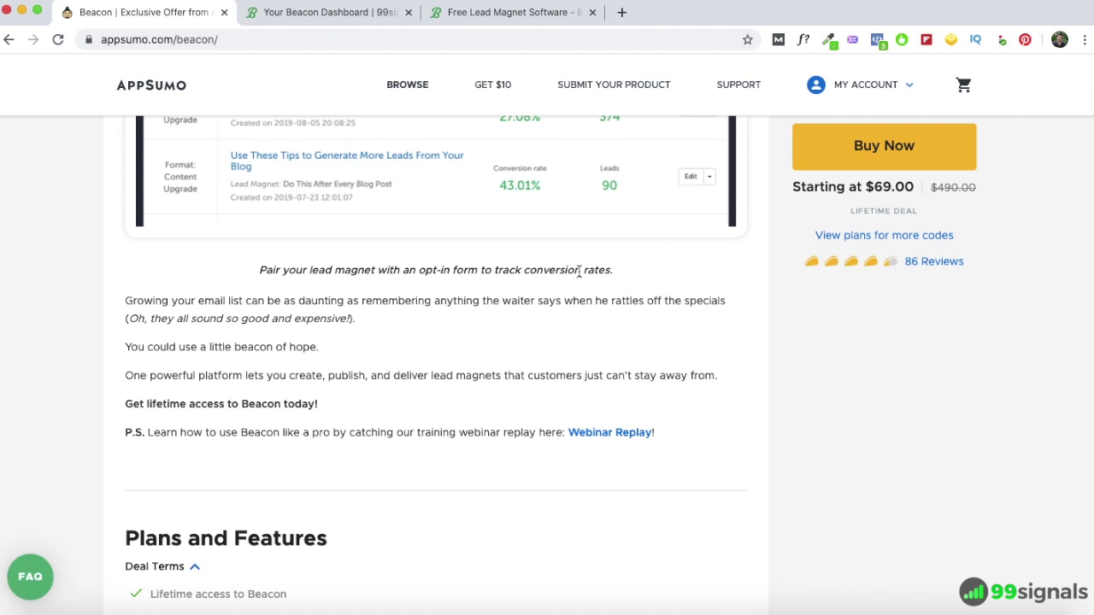
scroll(580, 274, up, 5)
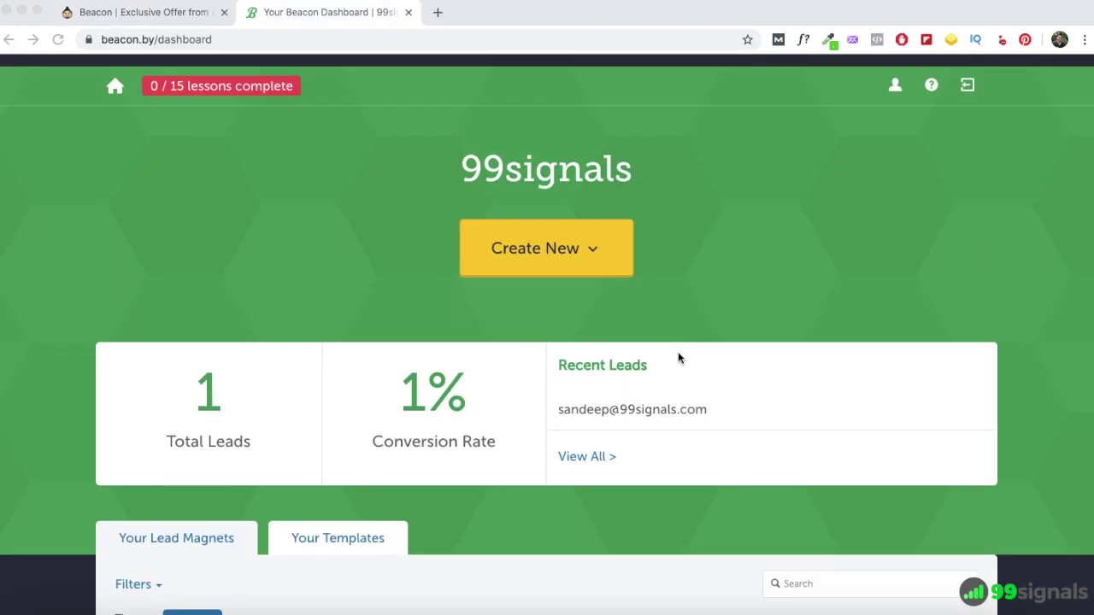
Scroll through the 99signals dashboard's Your Lead Magnets list
scroll(678, 358, down, 20)
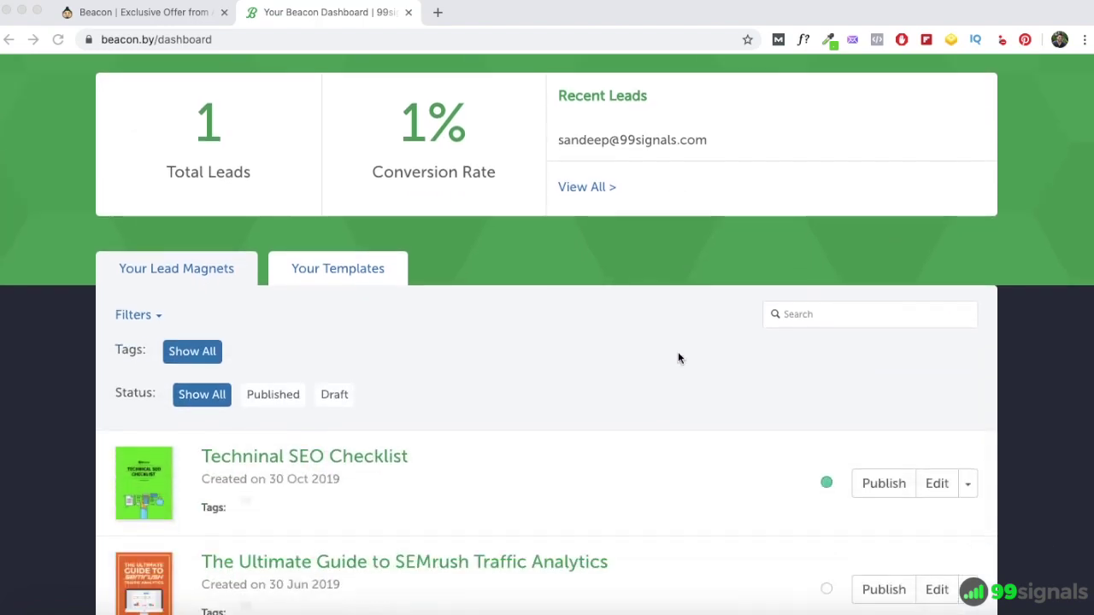
scroll(677, 357, down, 20)
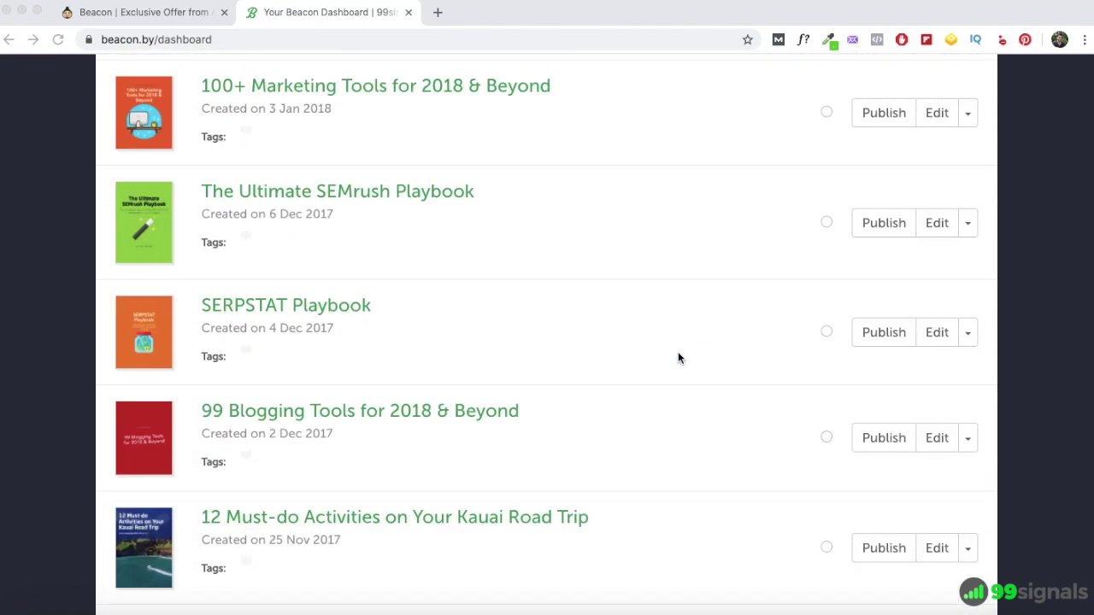
scroll(678, 357, down, 20)
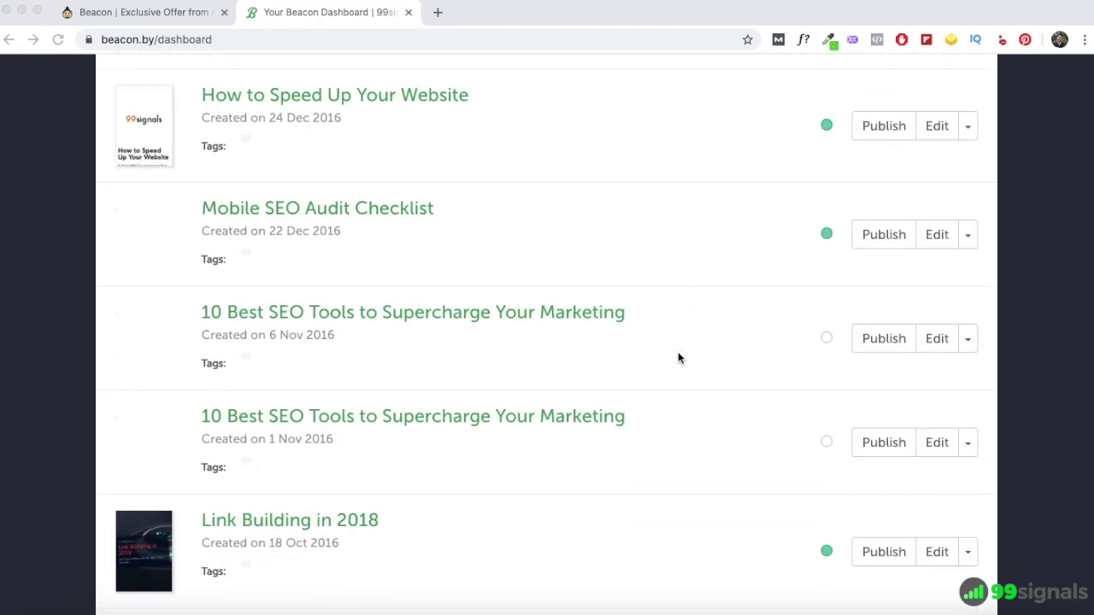
scroll(678, 358, down, 2)
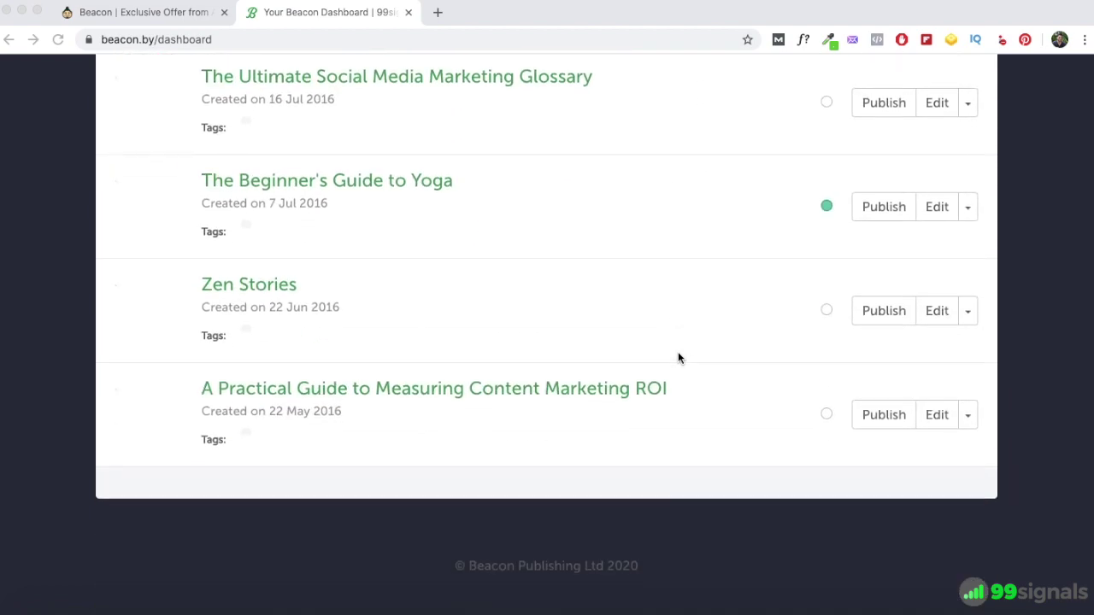
scroll(678, 358, up, 15)
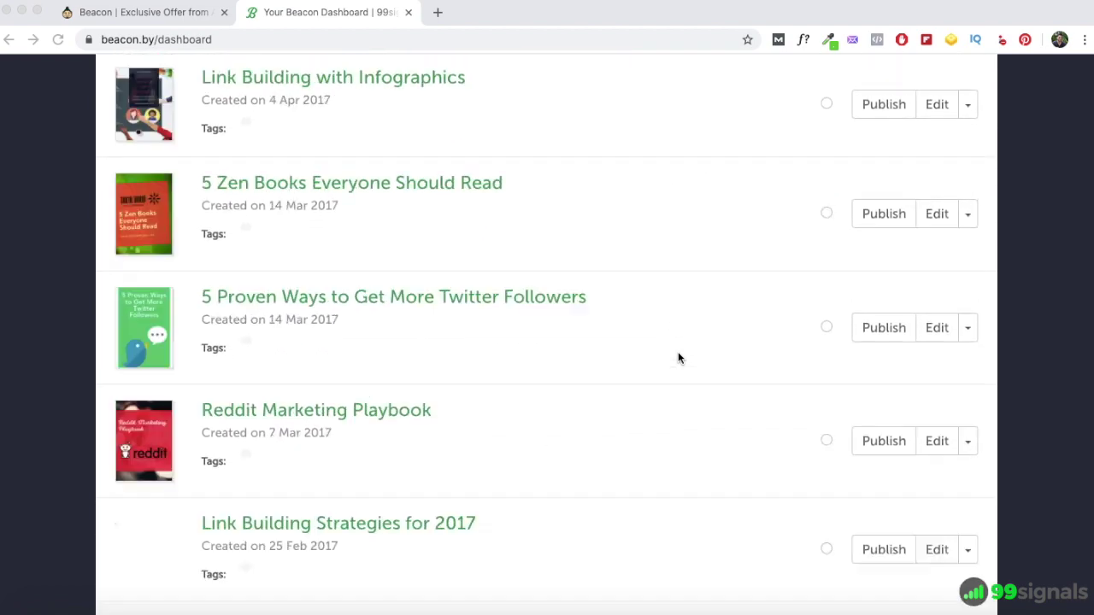
scroll(678, 357, up, 20)
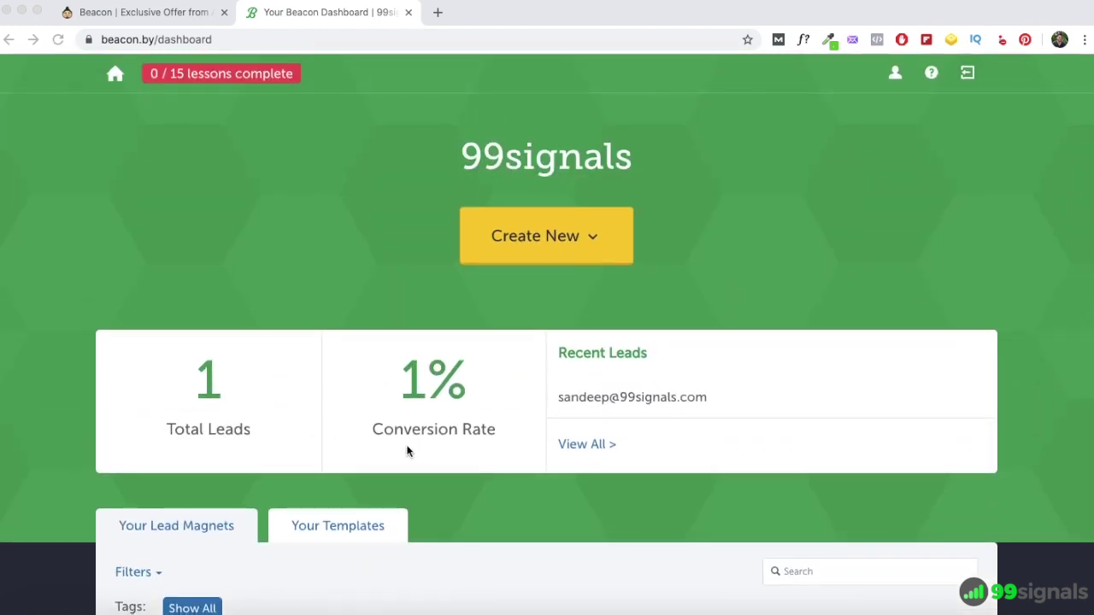
Return to the top of the dashboard and open the menu for creating a Lead Magnet or Popup Form
scroll(410, 479, down, 2)
scroll(411, 481, up, 2)
click(969, 539)
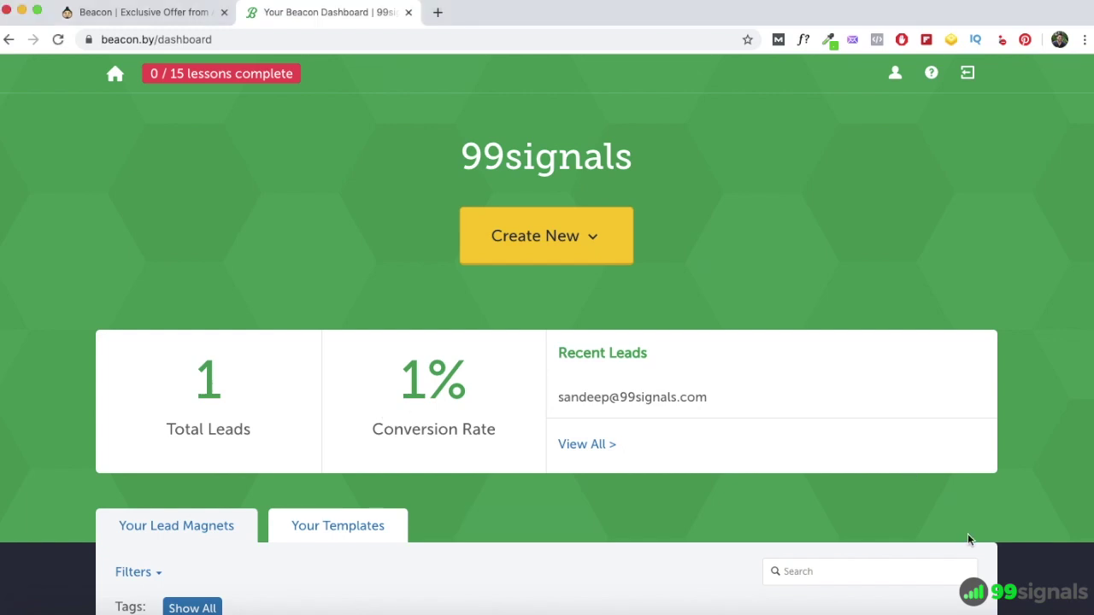
click(590, 246)
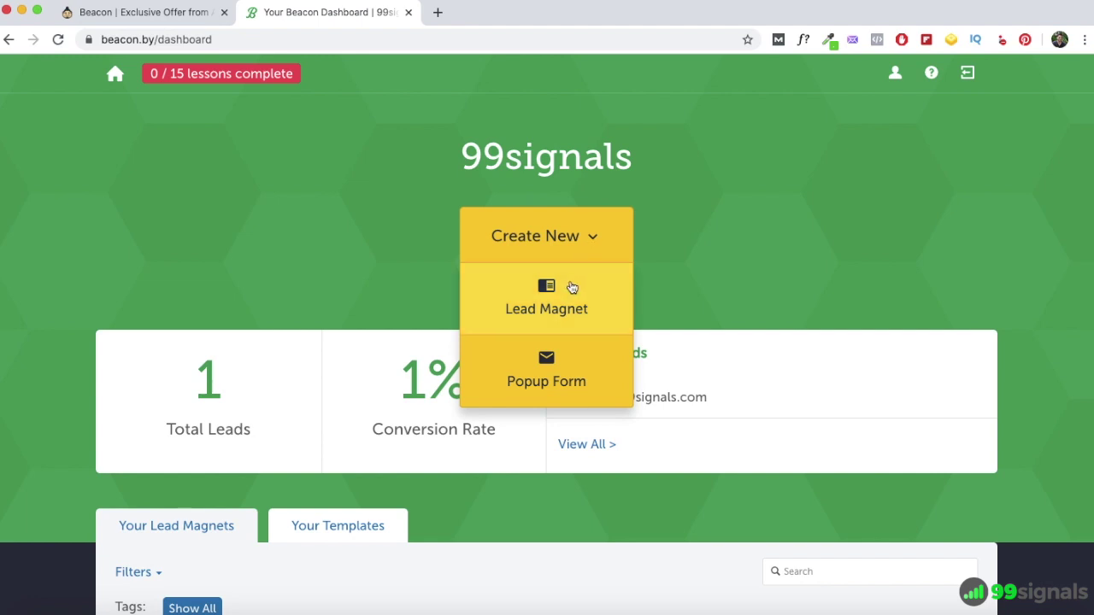
Start a new lead magnet and pick eBook as its type
click(572, 288)
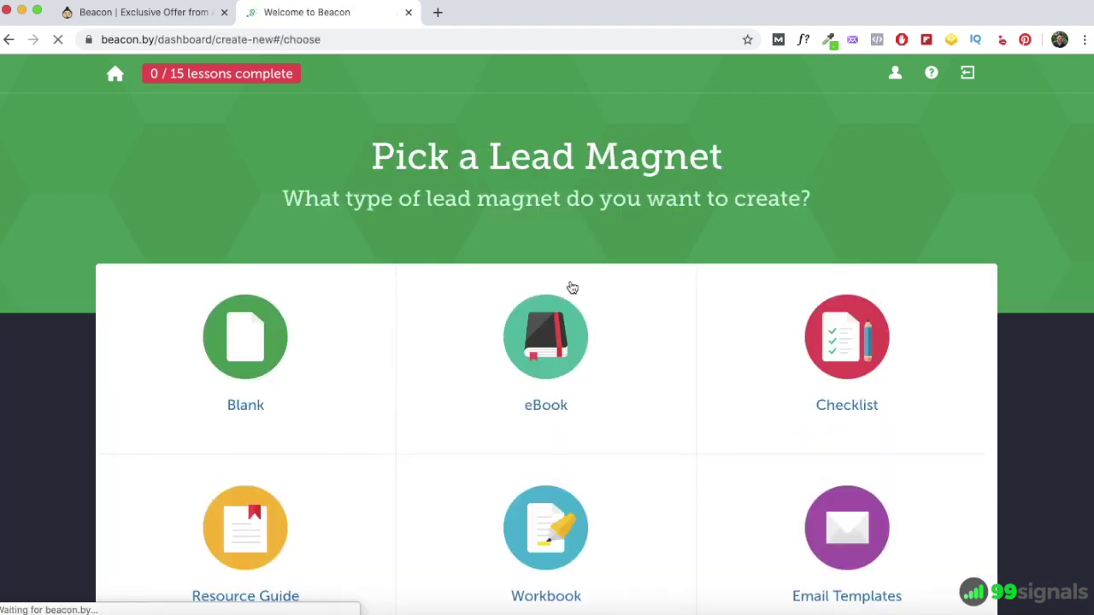
scroll(571, 287, down, 3)
scroll(572, 288, up, 3)
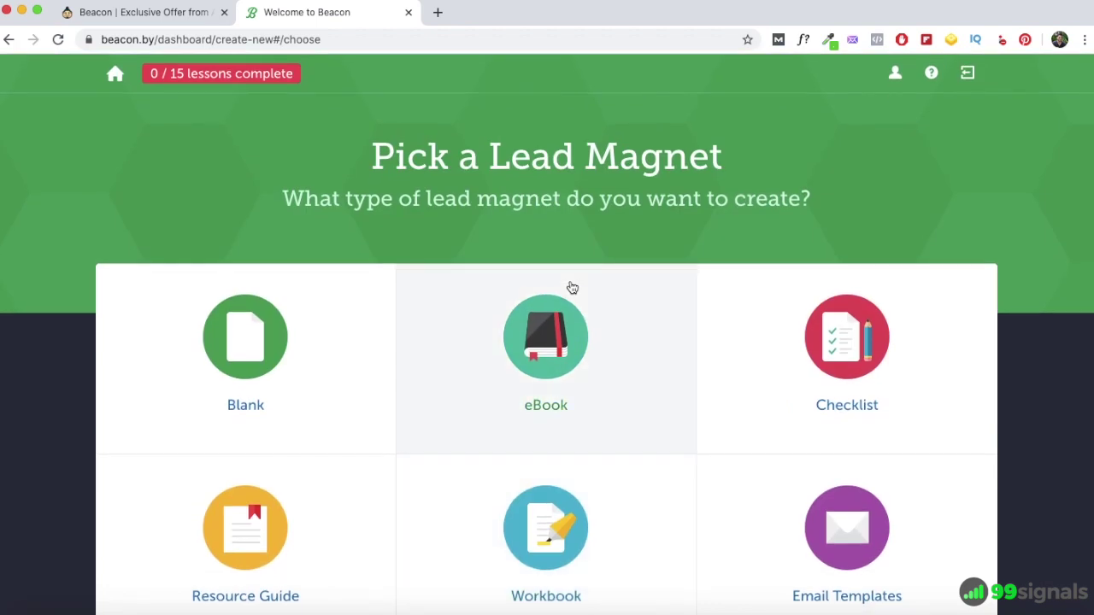
scroll(575, 229, down, 2)
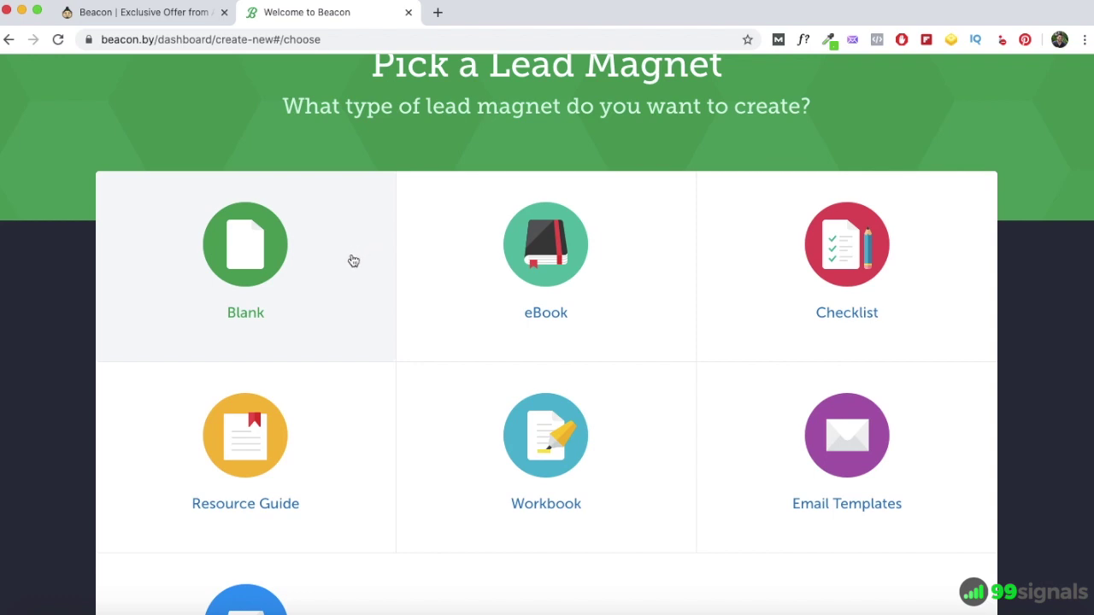
scroll(530, 195, up, 2)
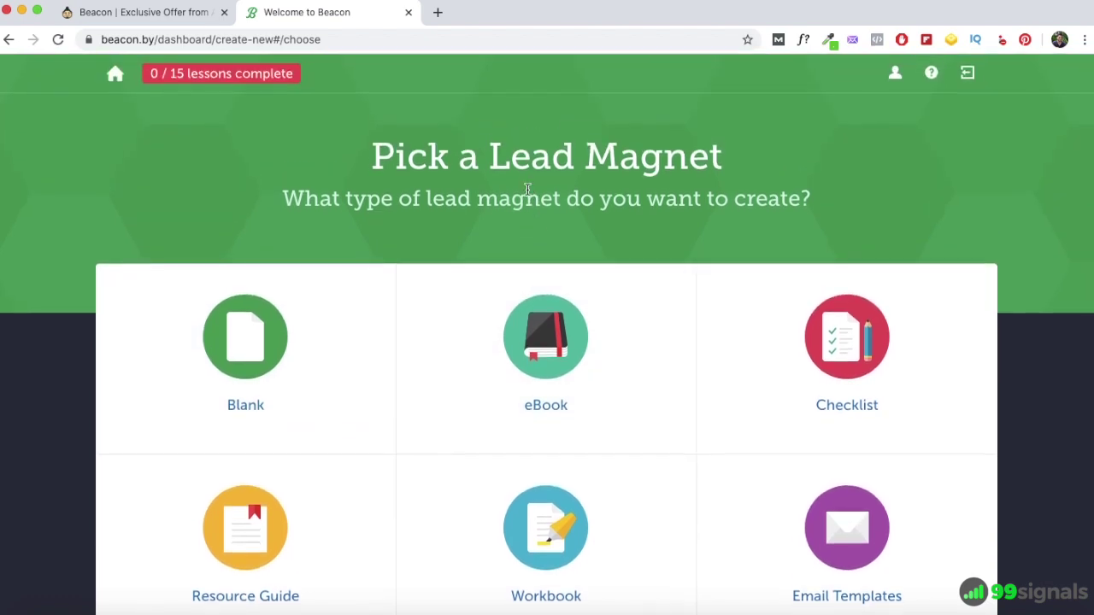
click(639, 354)
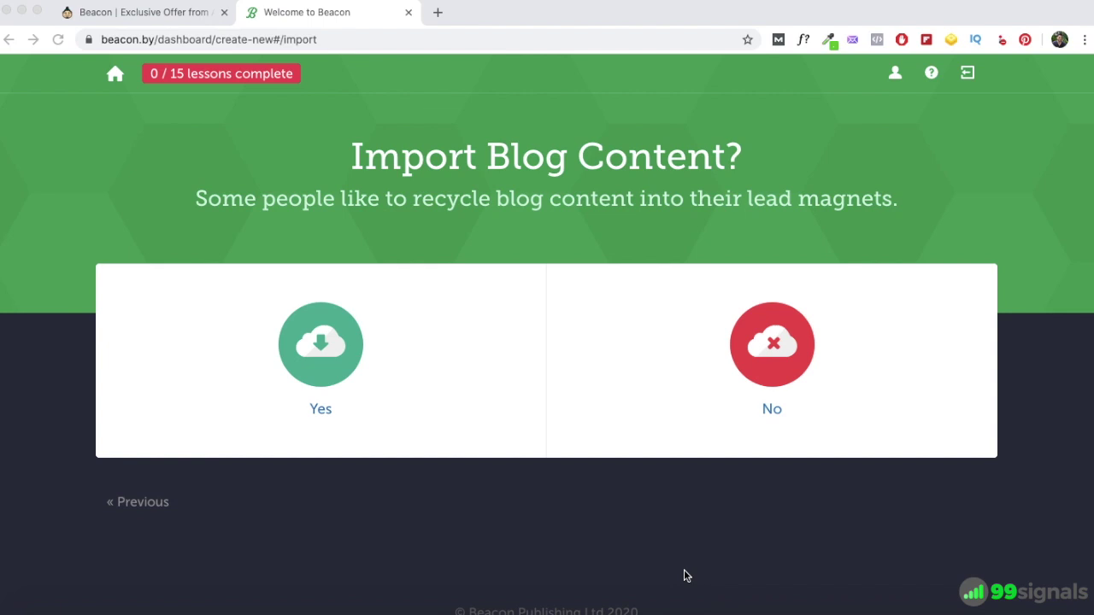
Choose to import existing blog content from an 'Other' blog platform
click(359, 393)
click(338, 388)
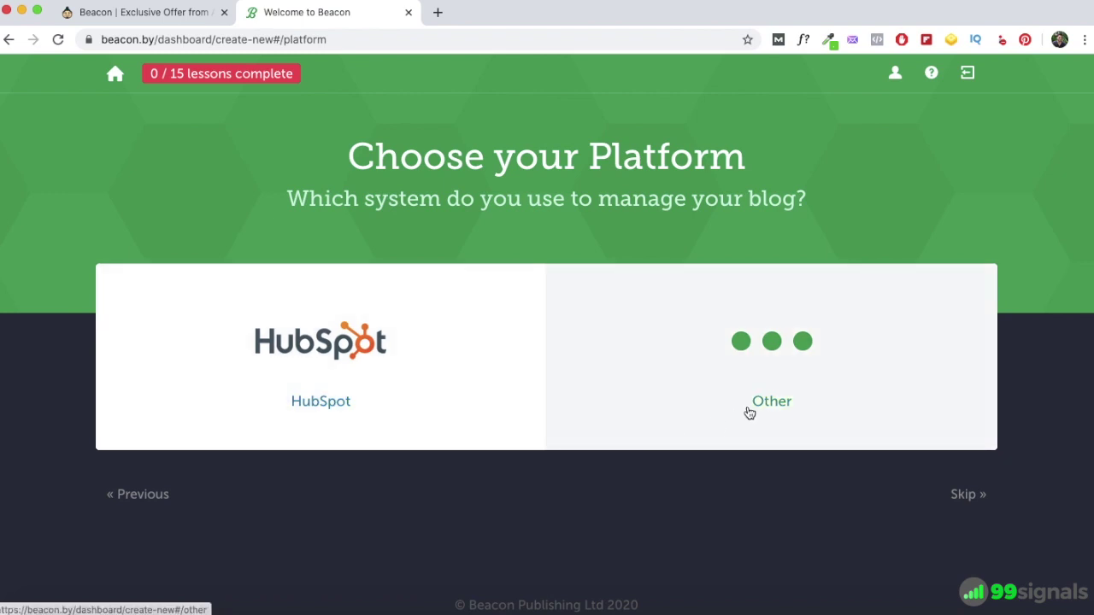
click(749, 413)
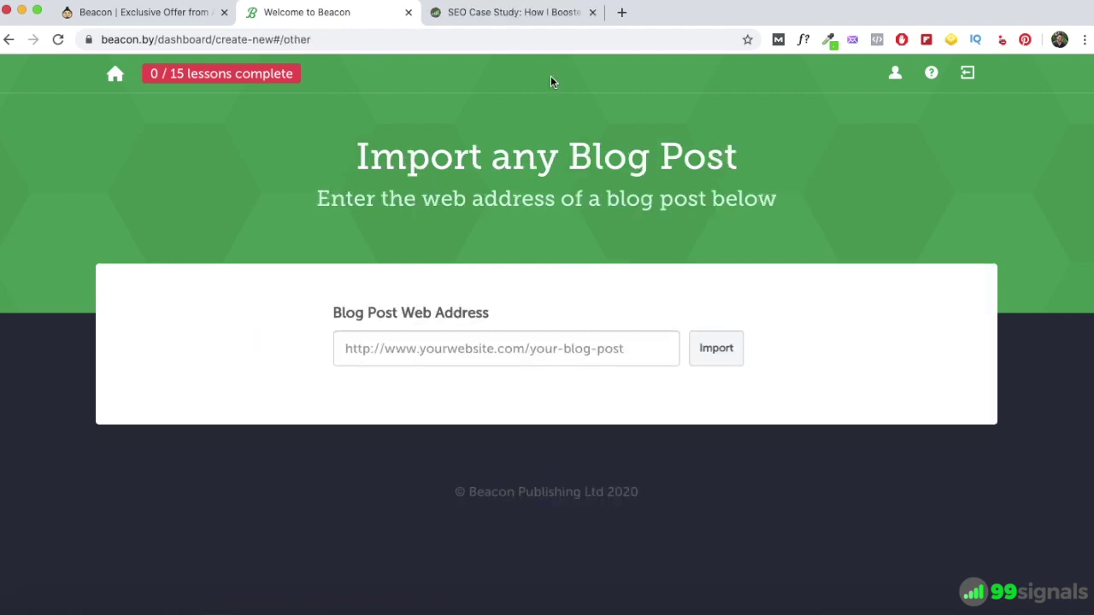
Paste the SEO case study's URL into Blog Post Web Address, import it, and create the publication
key(ctrl+Tab)
click(518, 36)
key(super+c)
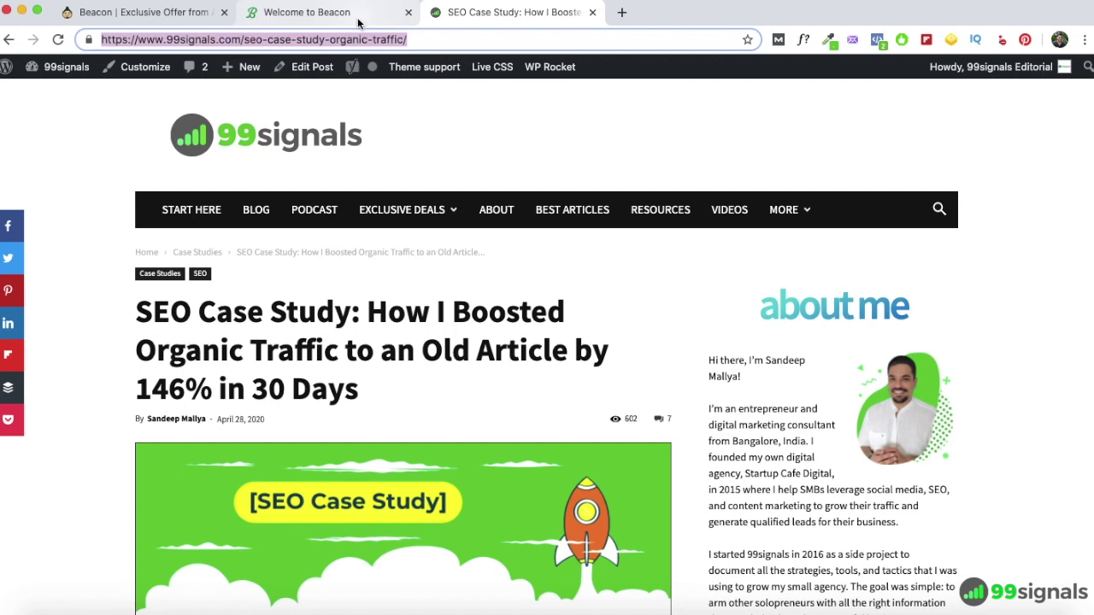
click(359, 19)
click(611, 341)
key(super+v)
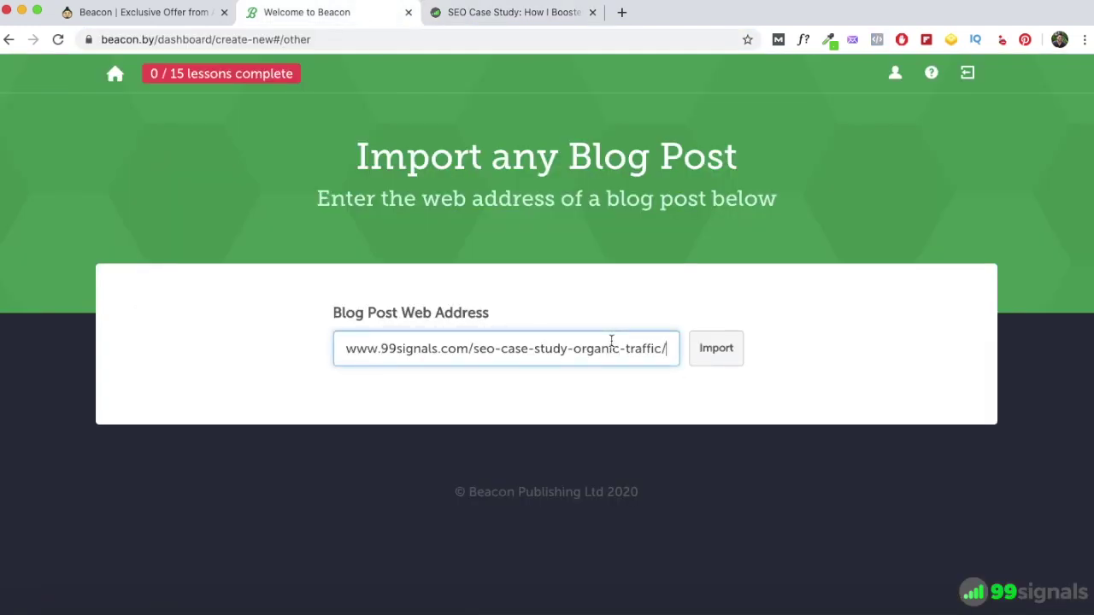
click(726, 348)
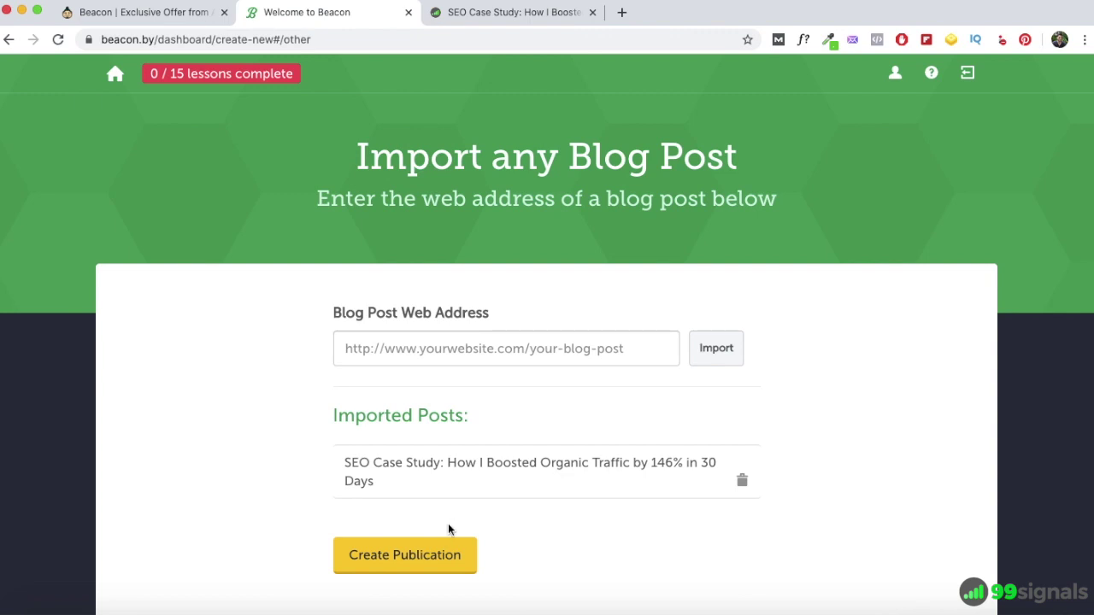
click(432, 557)
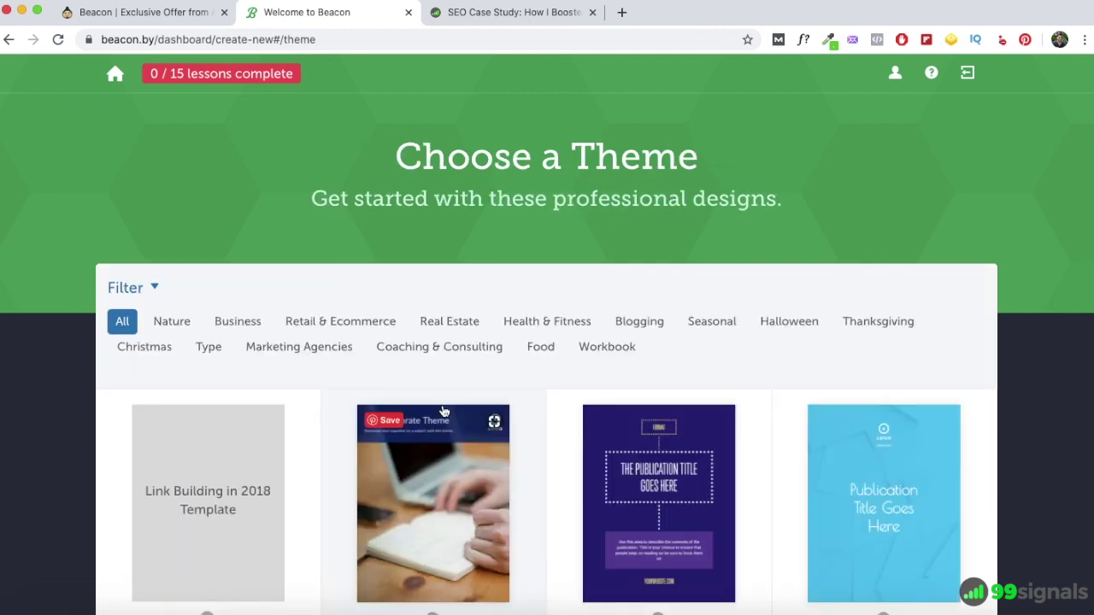
Filter the themes to Blogging and choose the plant-and-tablet theme
scroll(477, 365, down, 10)
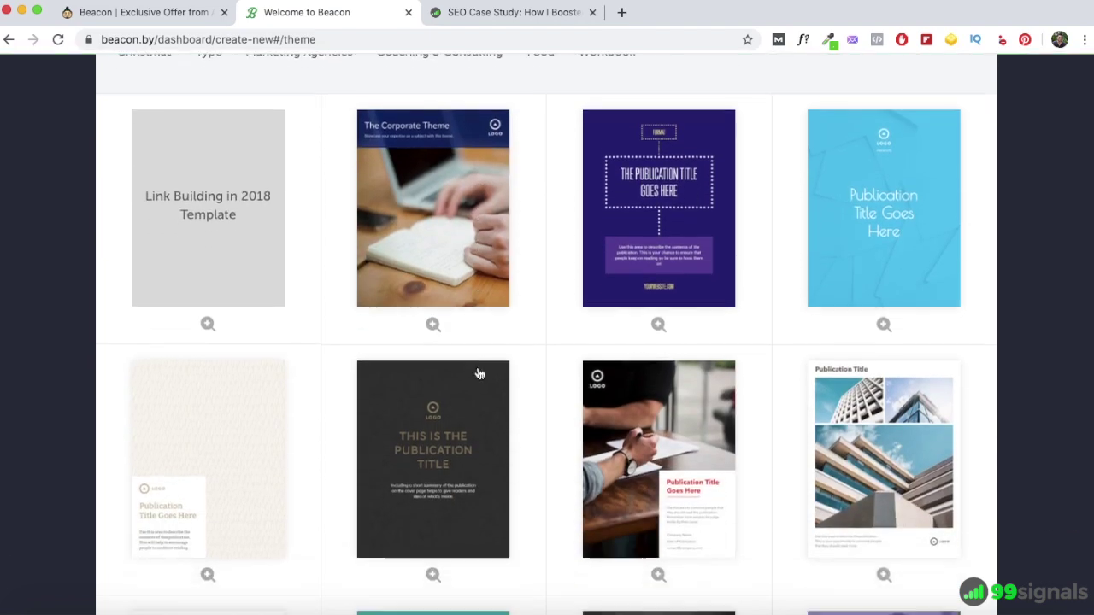
scroll(479, 373, up, 10)
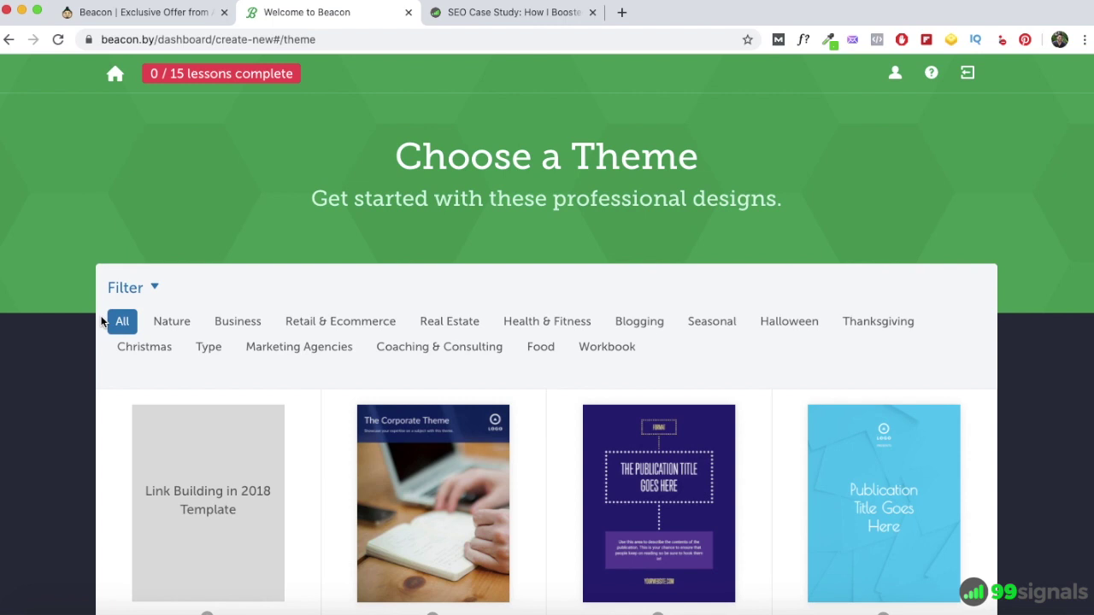
click(622, 323)
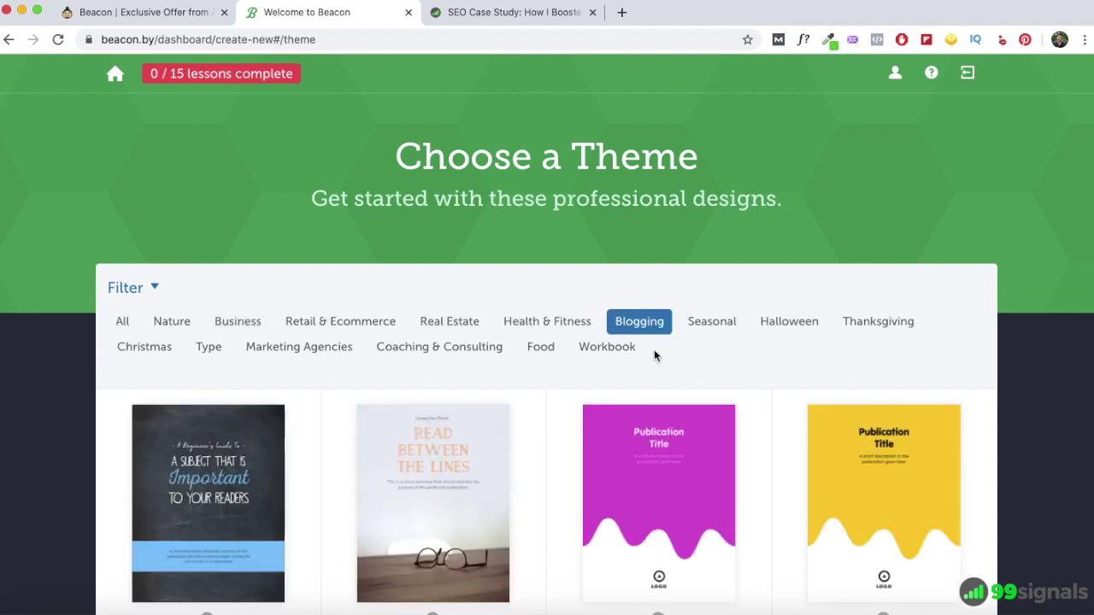
scroll(655, 357, down, 2)
scroll(656, 357, down, 2)
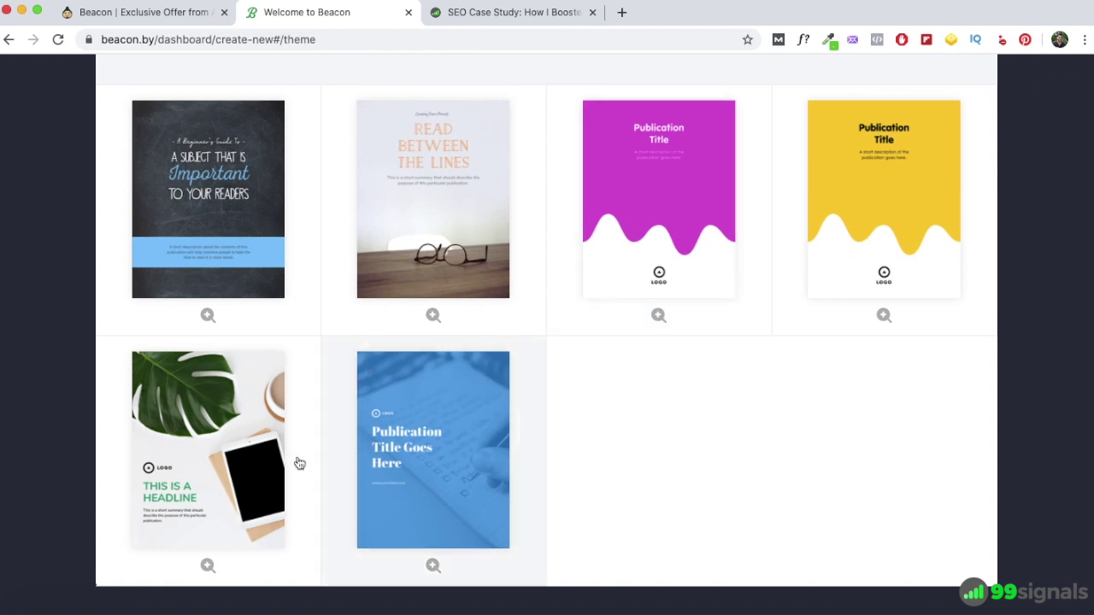
click(191, 482)
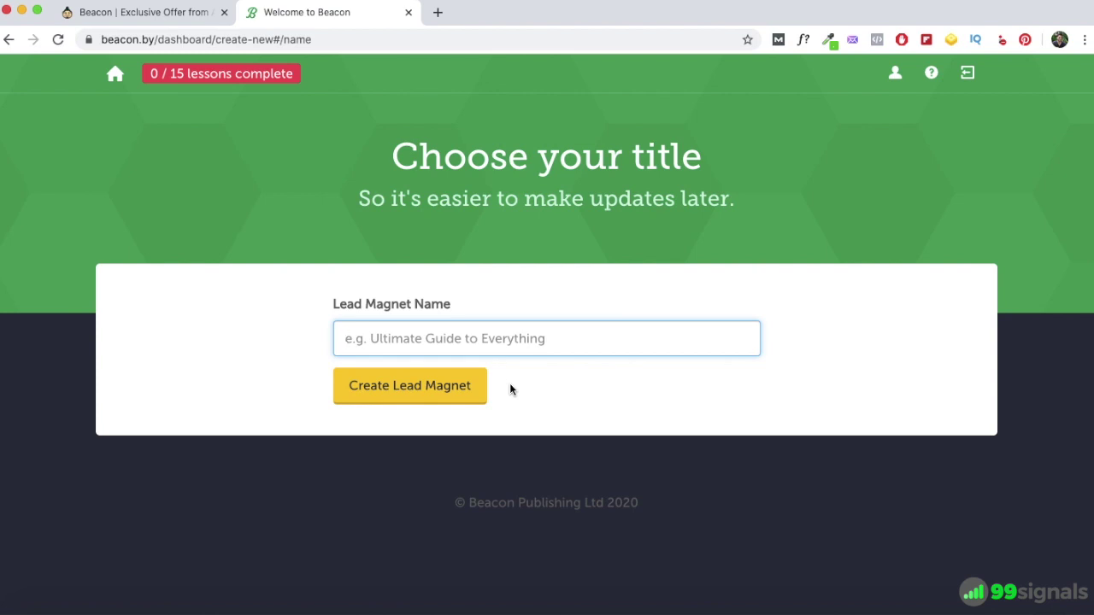
Enter 'SEO Case Study: Content Relaunch' as the Lead Magnet Name and create it
text(SEO Case Study: Content Relaunch)
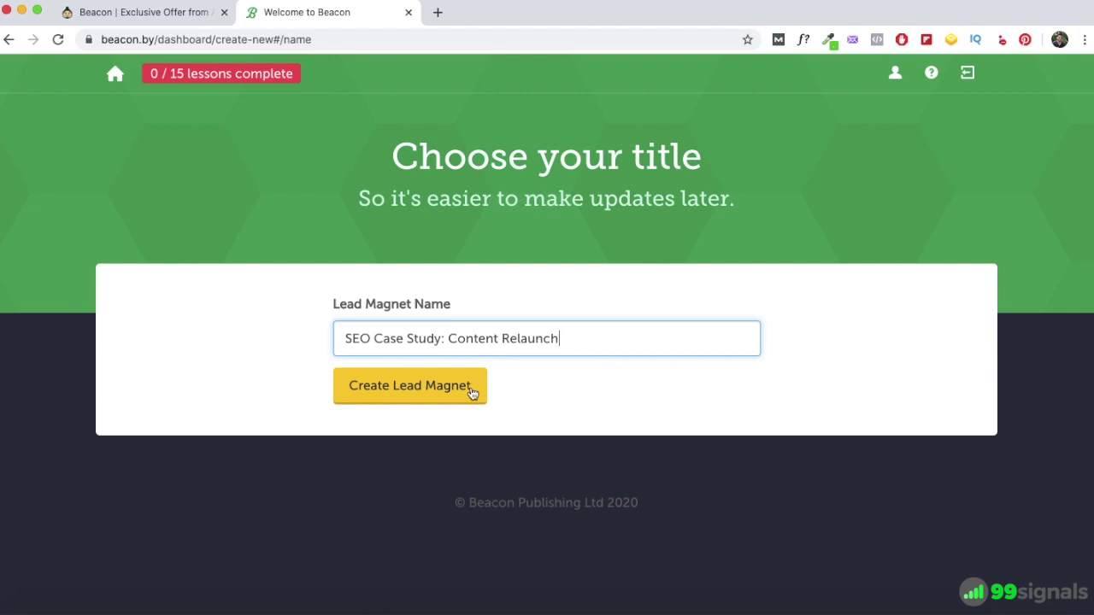
click(472, 392)
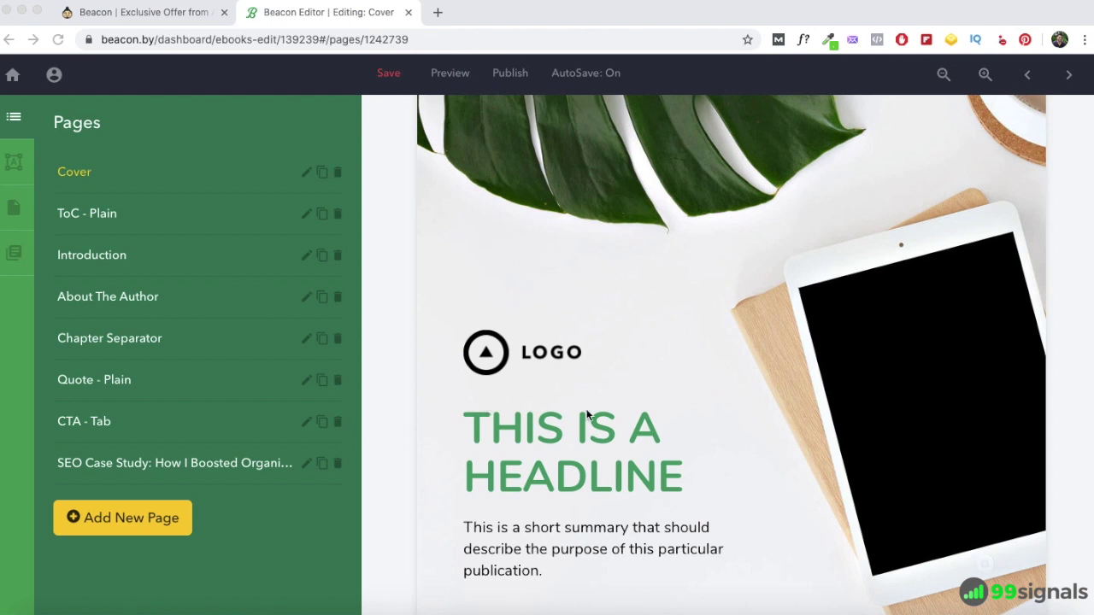
Select the cover's logo, headline and summary text, then close the sample PDF preview
scroll(587, 416, up, 1)
scroll(586, 415, down, 3)
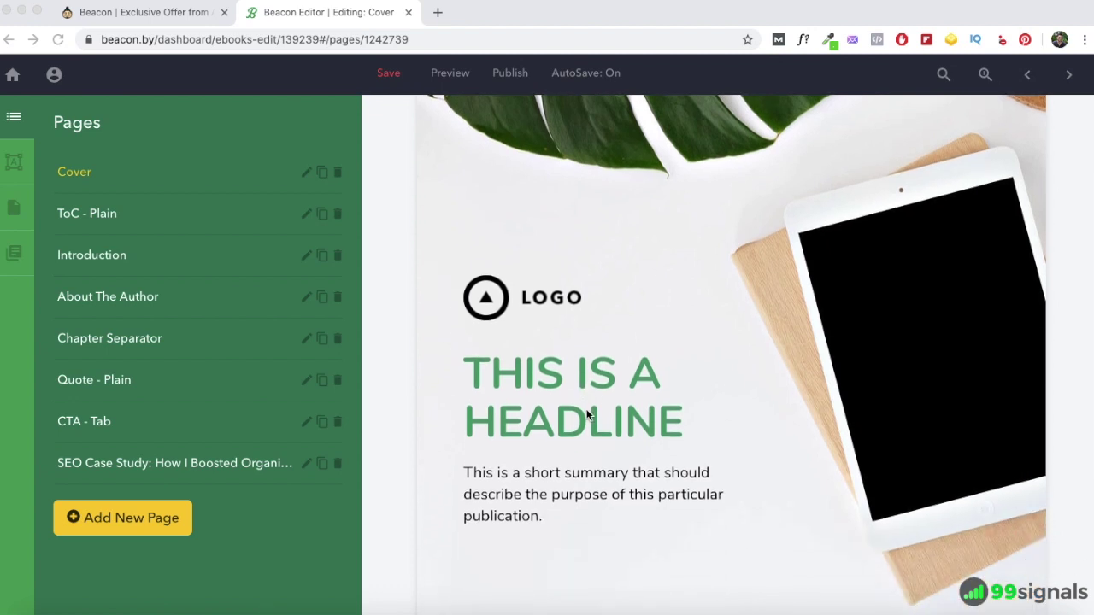
click(579, 304)
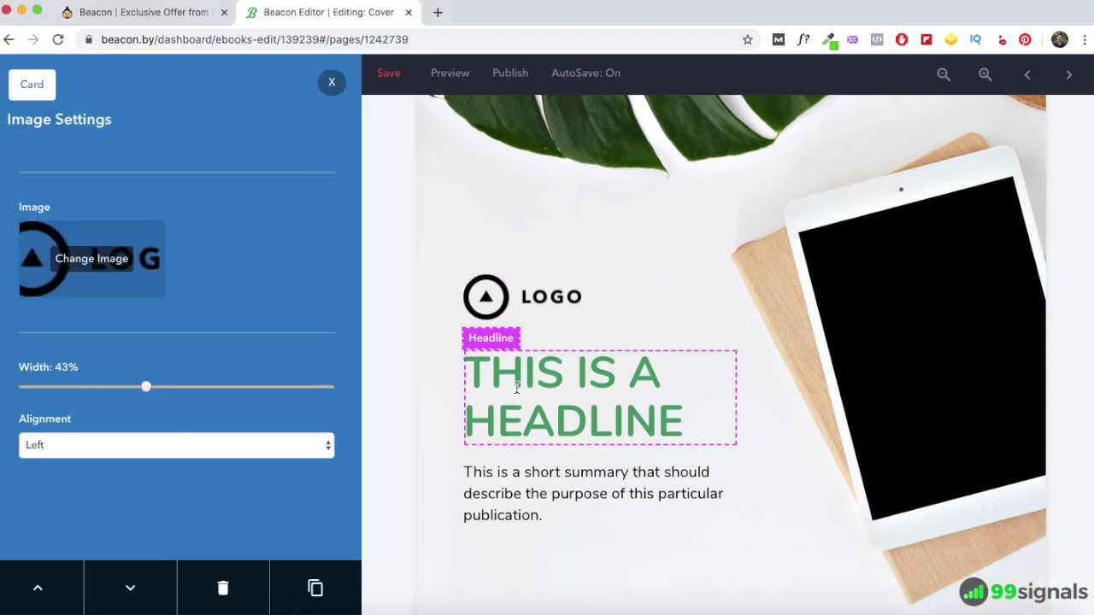
click(462, 403)
click(567, 504)
scroll(627, 313, up, 8)
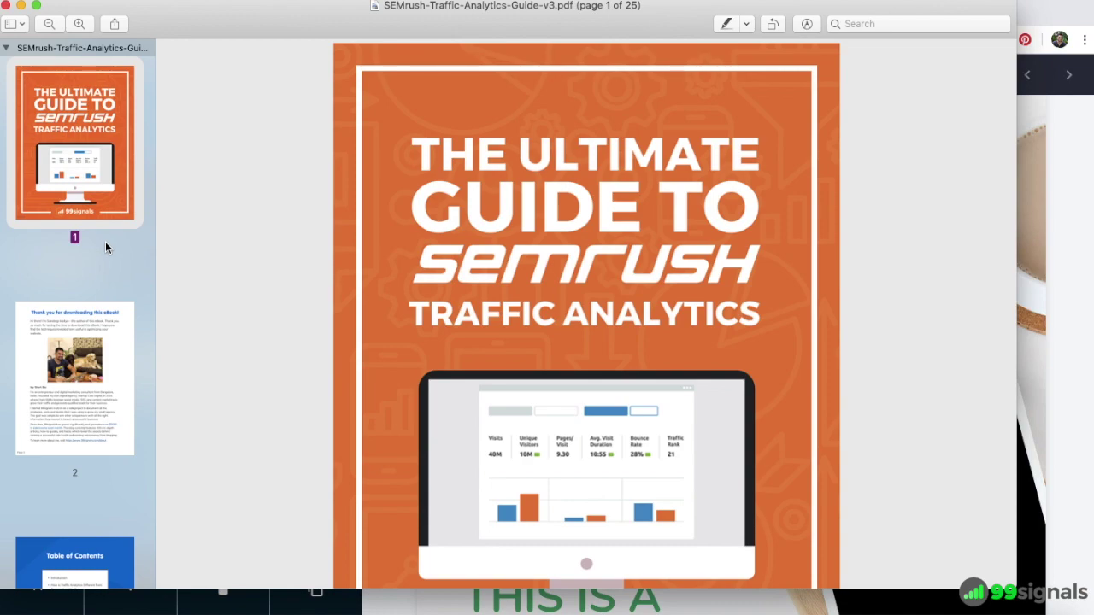
key(super+w)
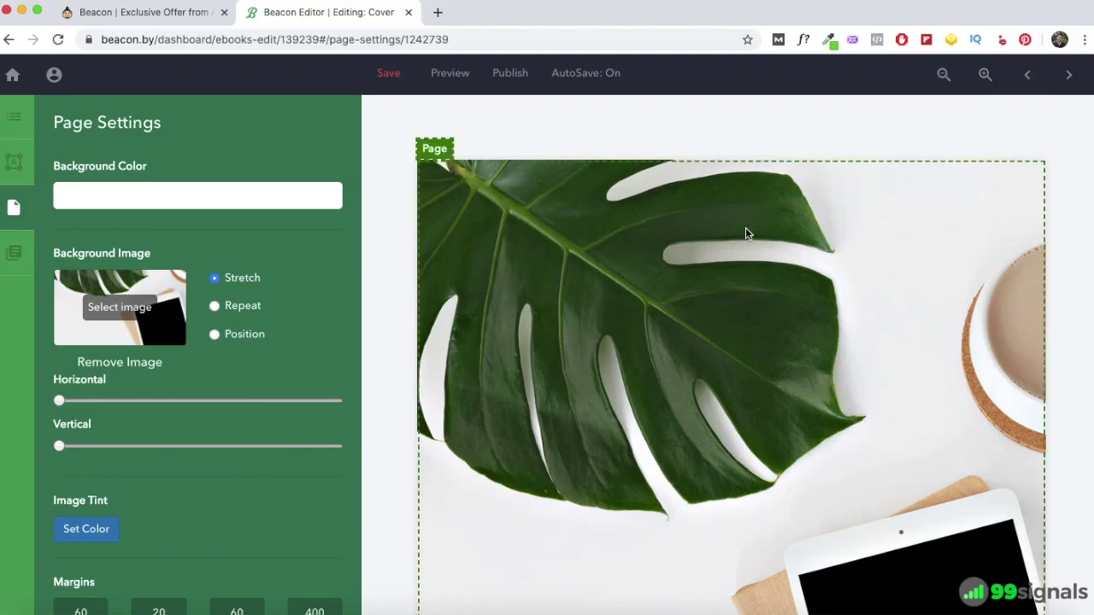
Scroll the cover canvas and switch the sidebar to the eBook's Pages list
scroll(755, 218, down, 10)
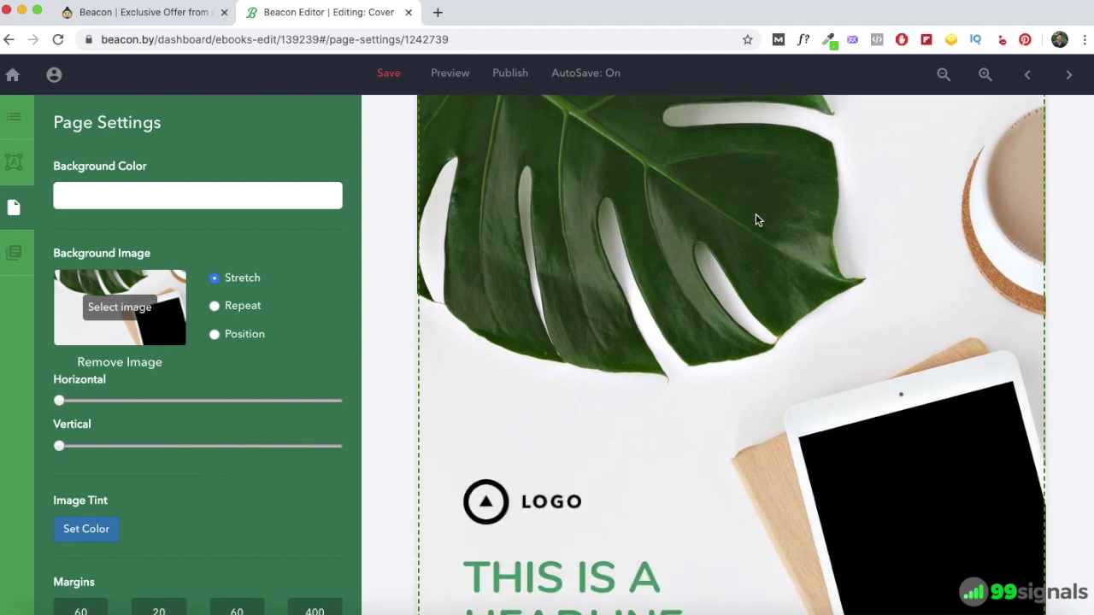
scroll(755, 219, up, 8)
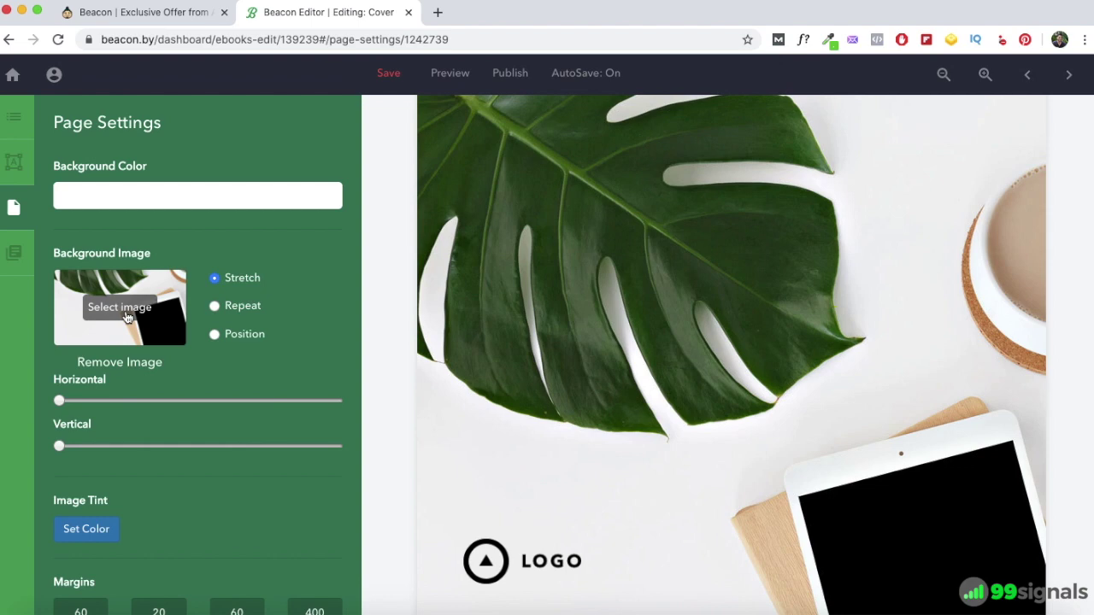
click(501, 305)
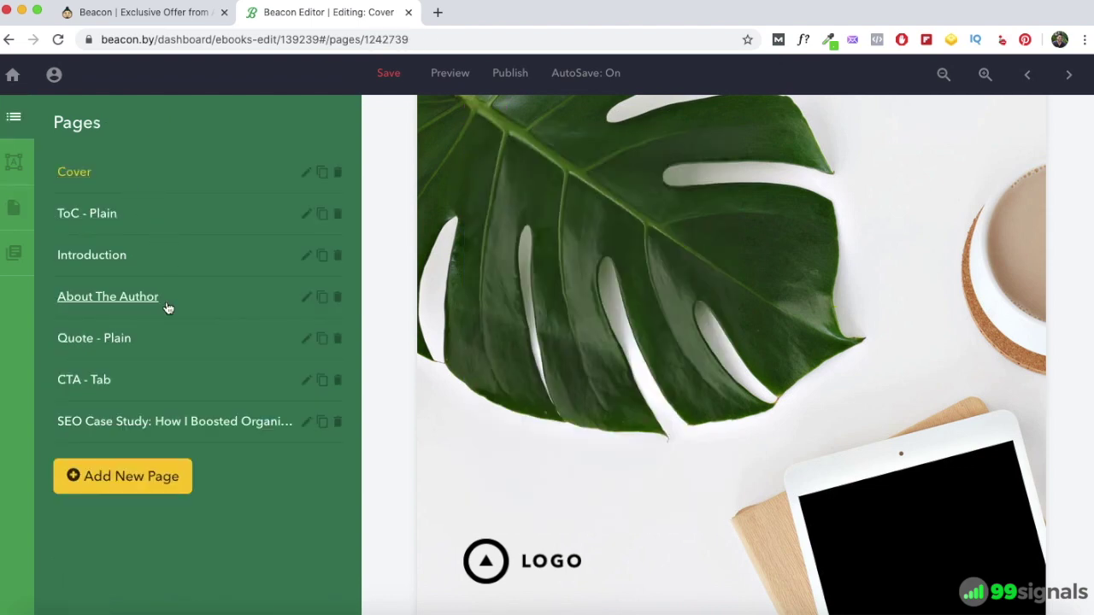
Browse the SEO Case Study, CTA - Tab, Quote - Plain and About The Author pages
click(146, 423)
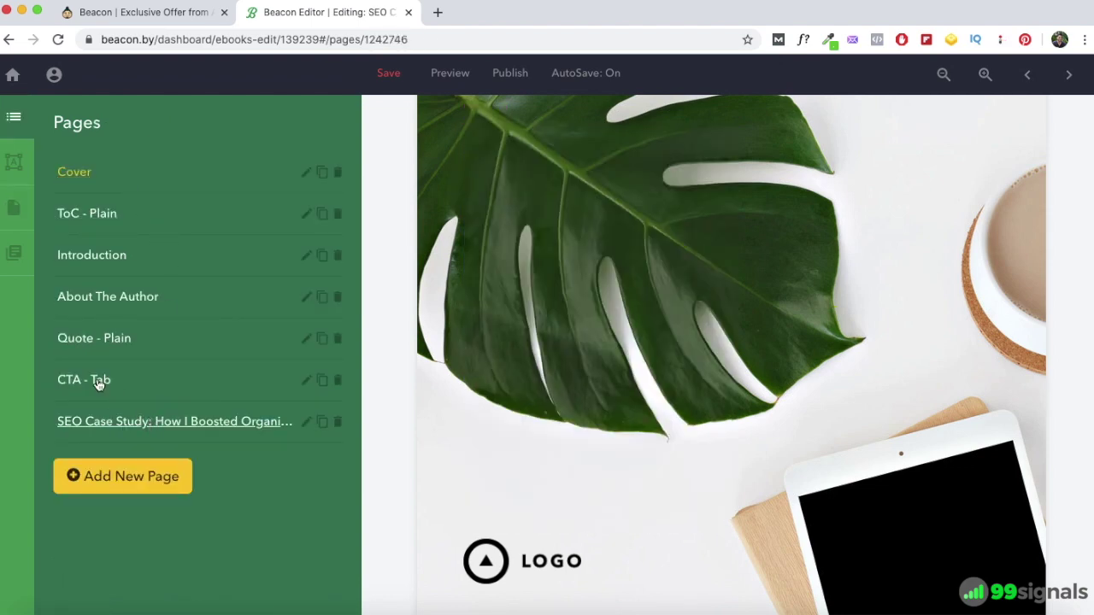
click(99, 382)
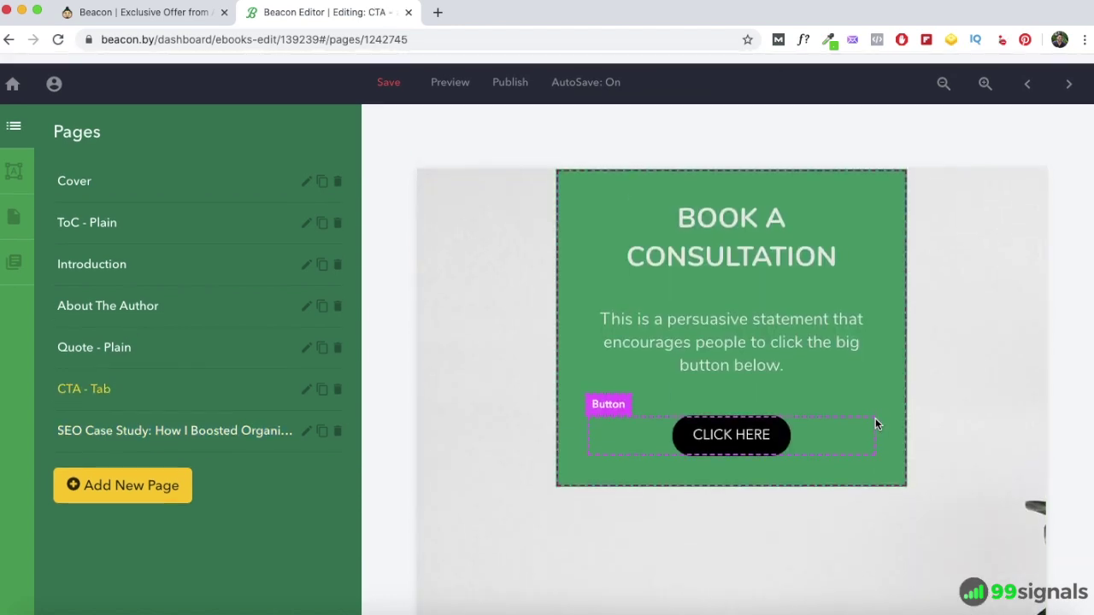
click(124, 340)
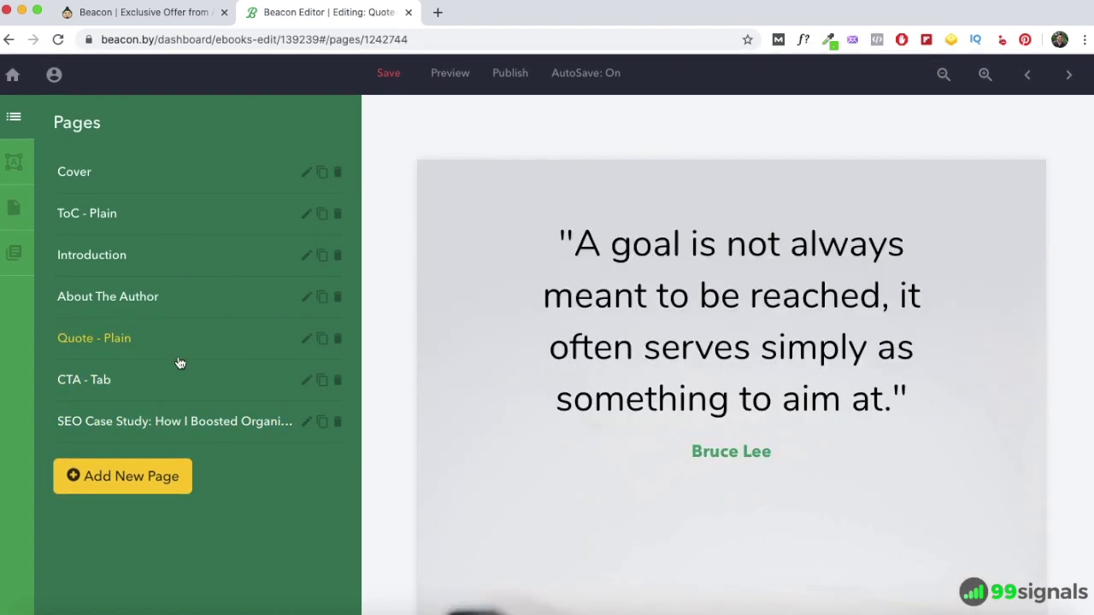
click(205, 395)
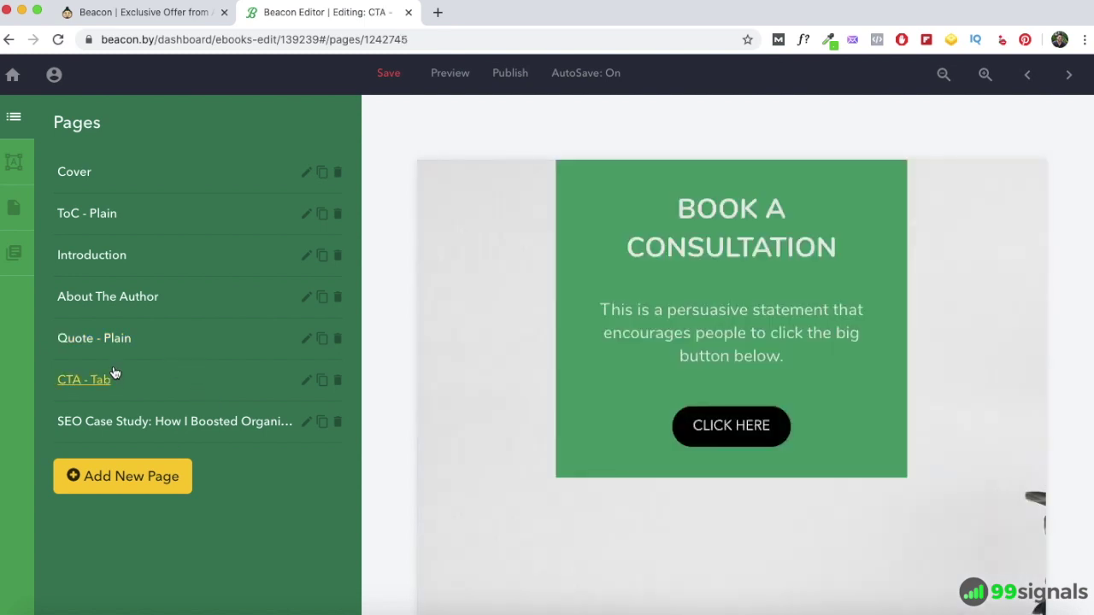
click(144, 301)
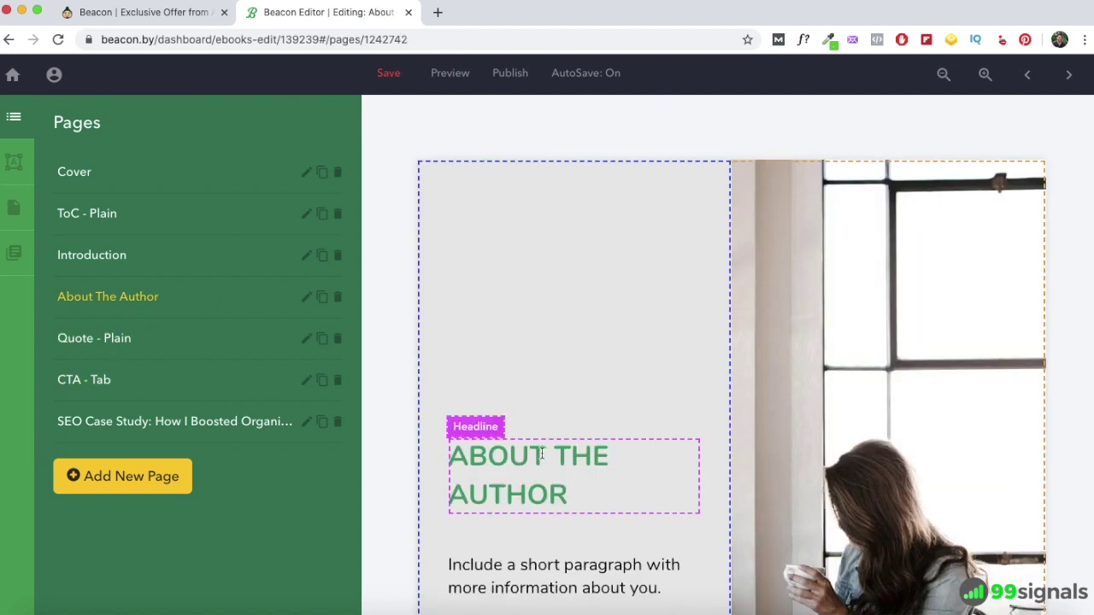
click(180, 349)
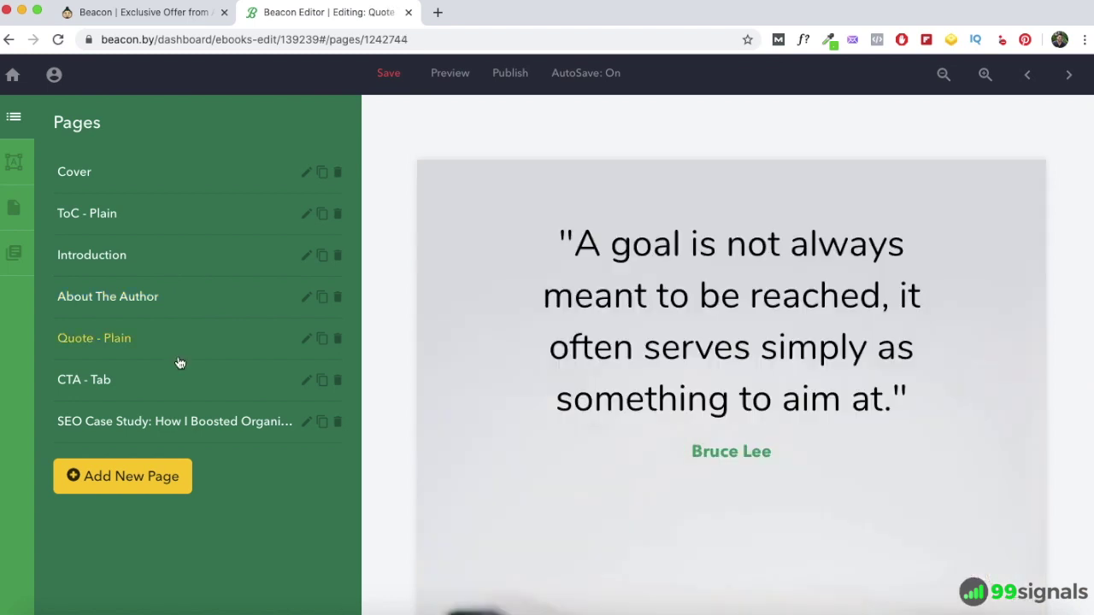
Check the CTA, Quote, ToC and Cover pages, ending on the Introduction page
click(205, 395)
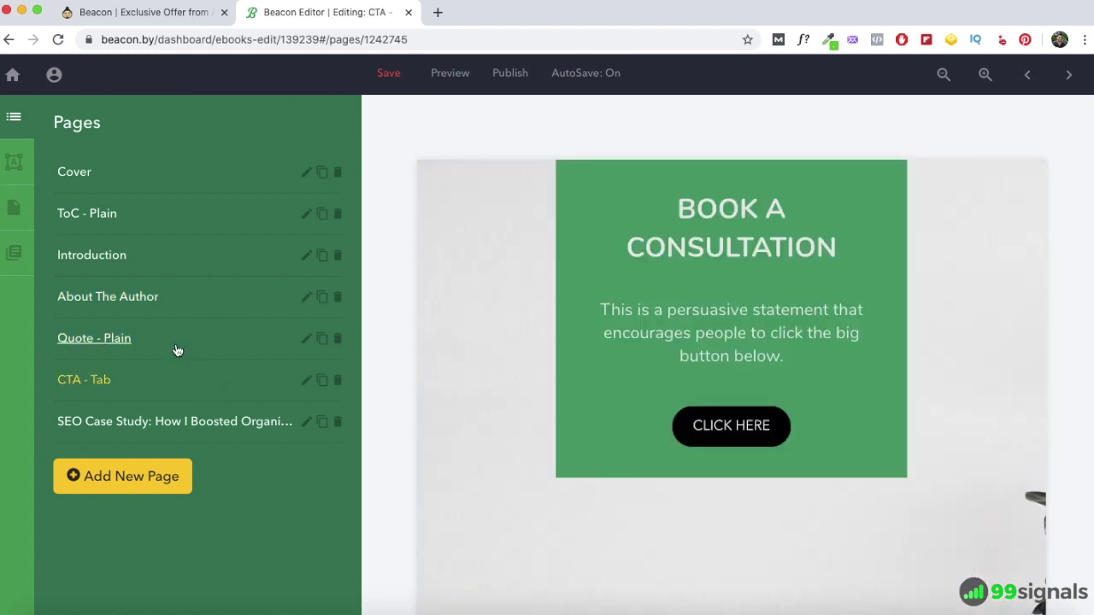
click(112, 344)
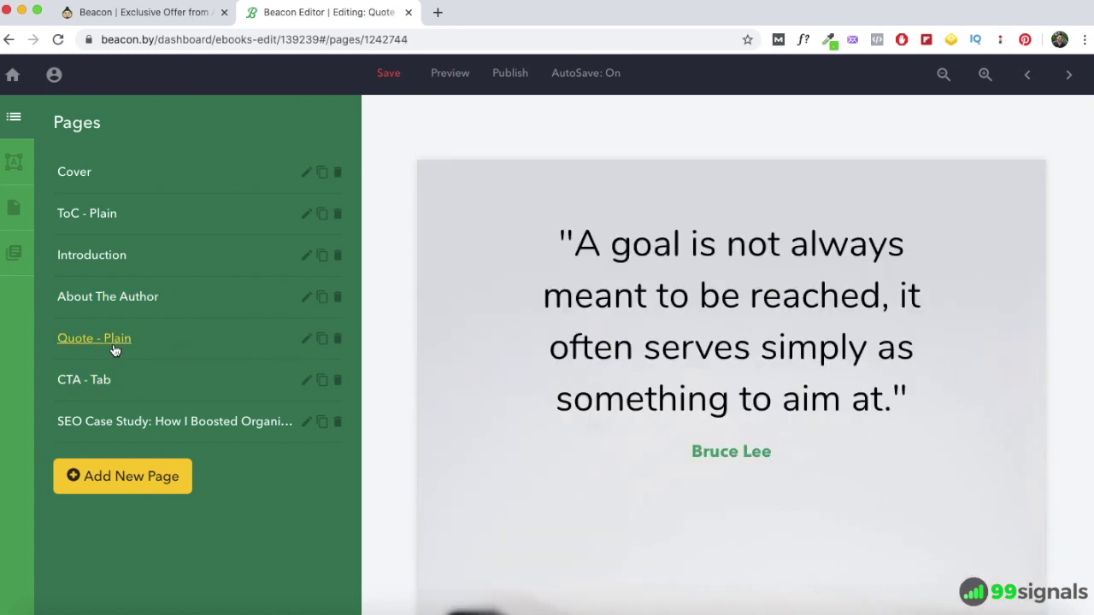
click(132, 214)
click(136, 175)
click(140, 214)
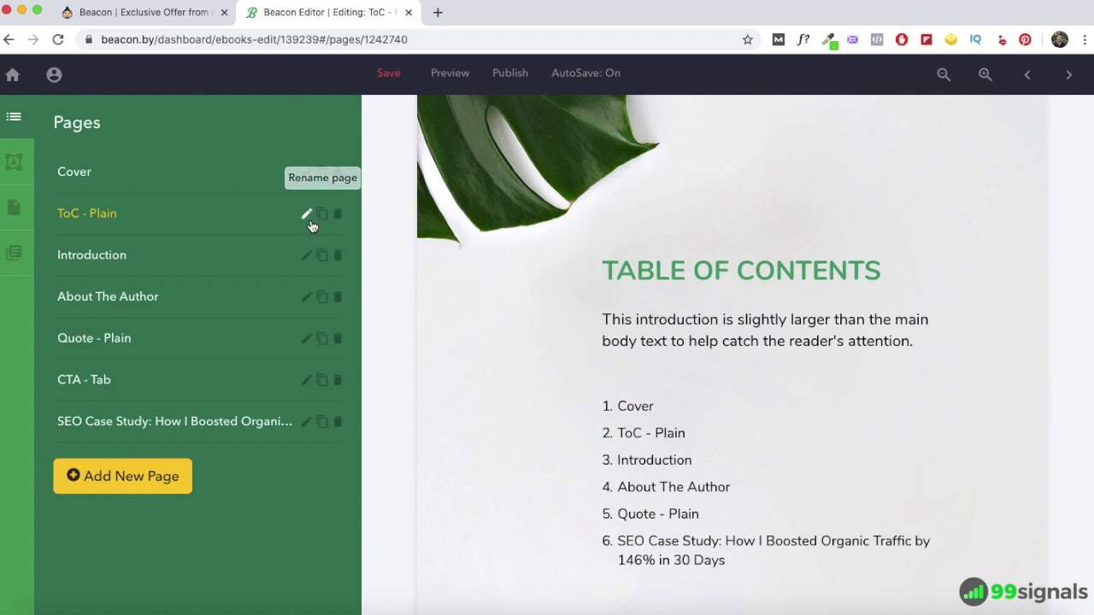
click(234, 253)
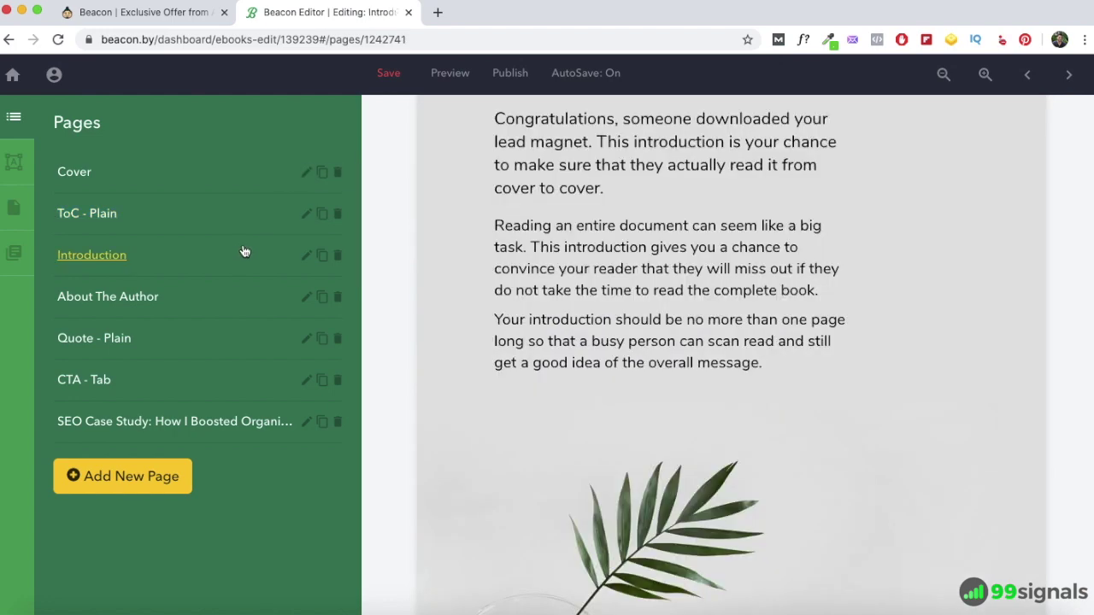
Delete the Quote - Plain page, check the five-entry table of contents, and save the eBook
click(197, 339)
click(336, 339)
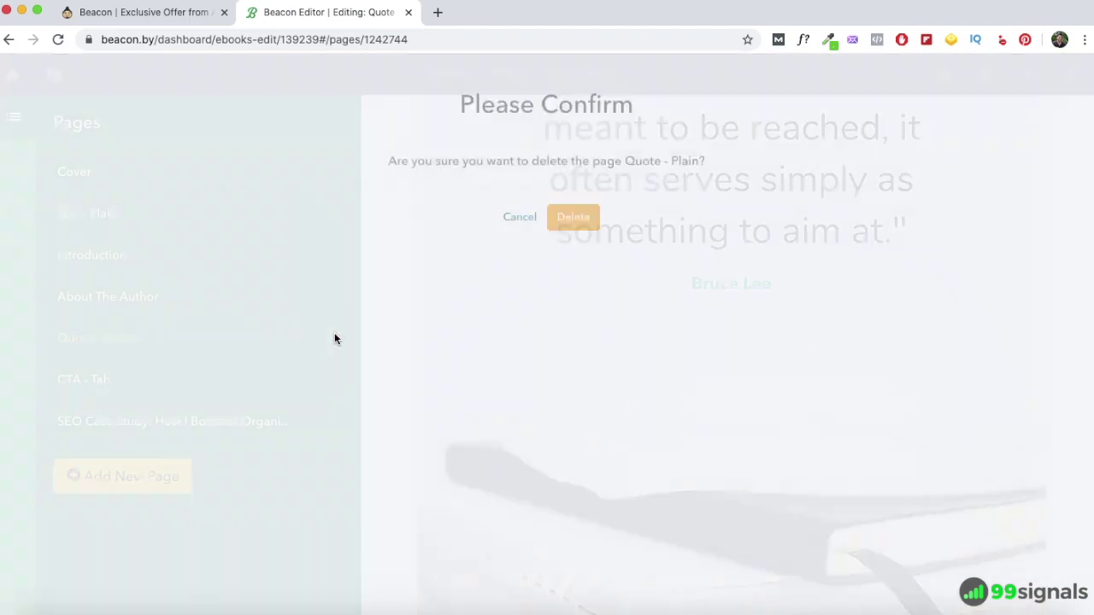
click(576, 247)
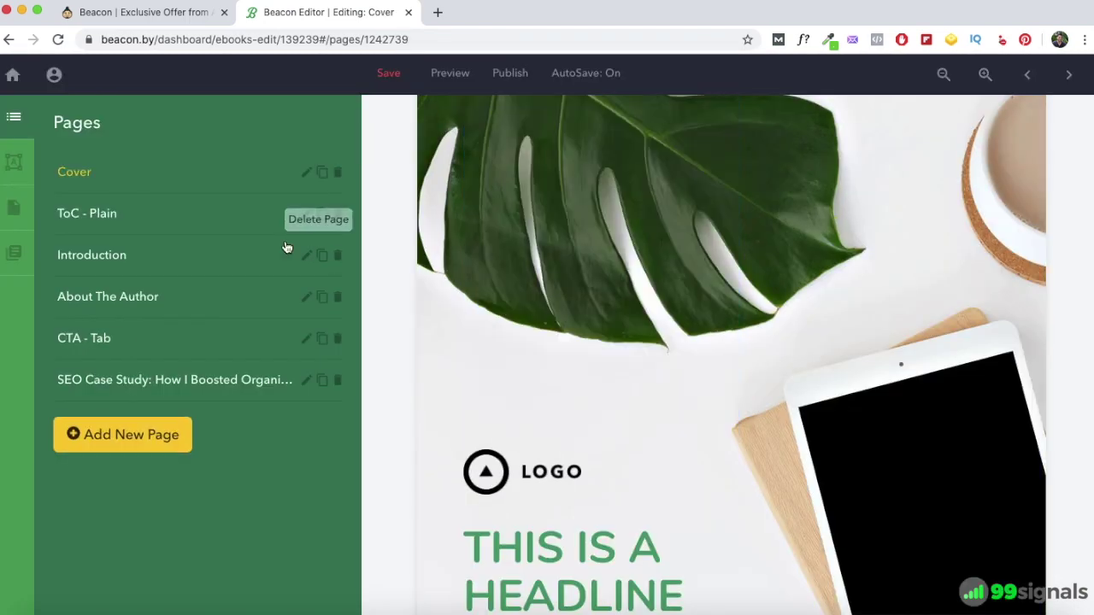
click(146, 219)
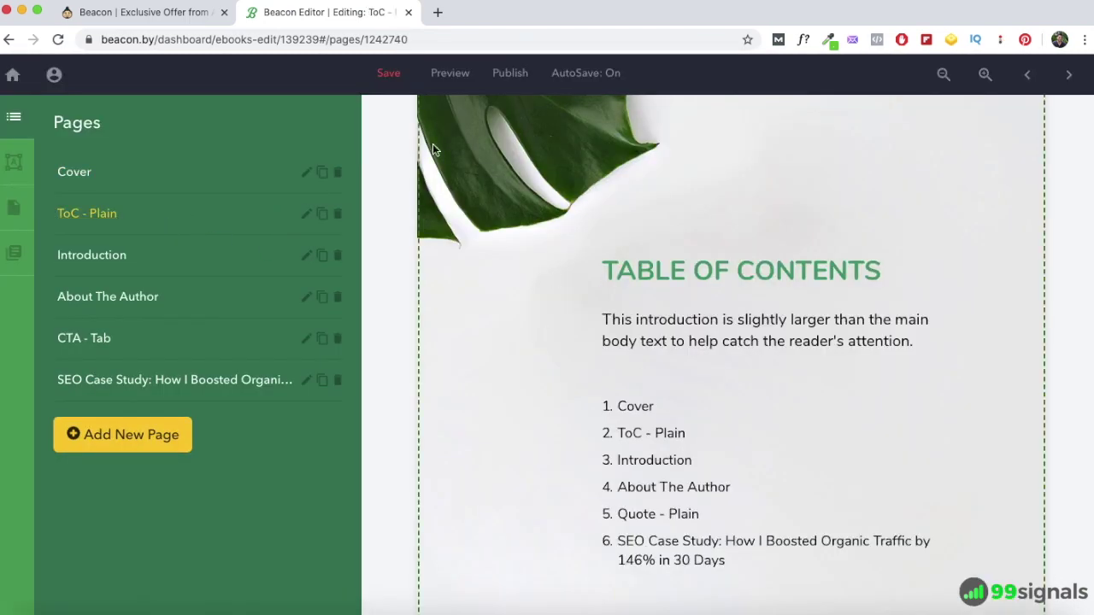
click(389, 75)
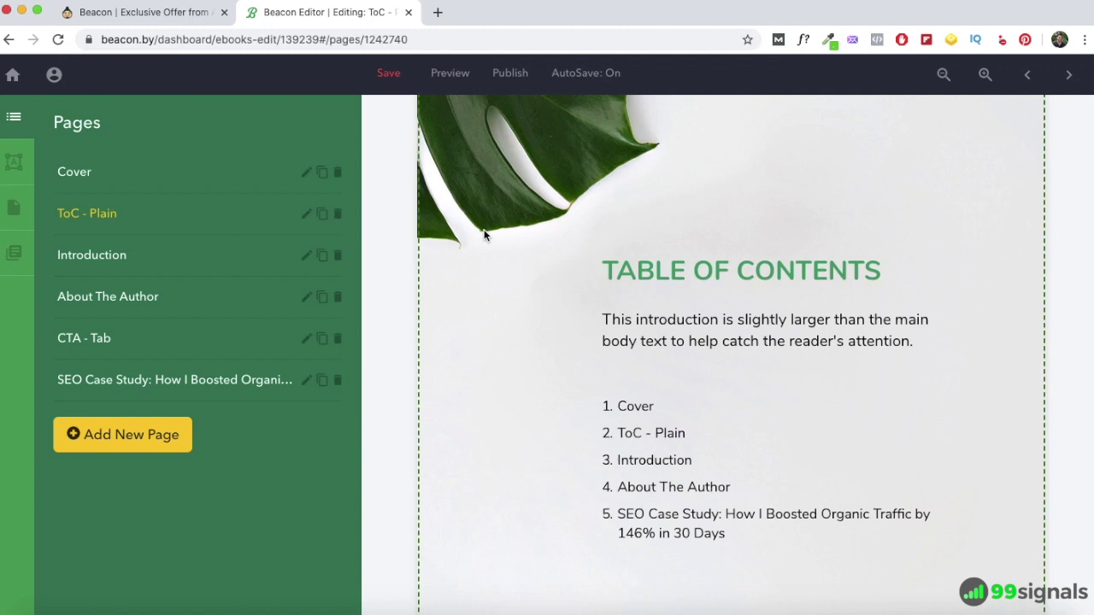
click(272, 381)
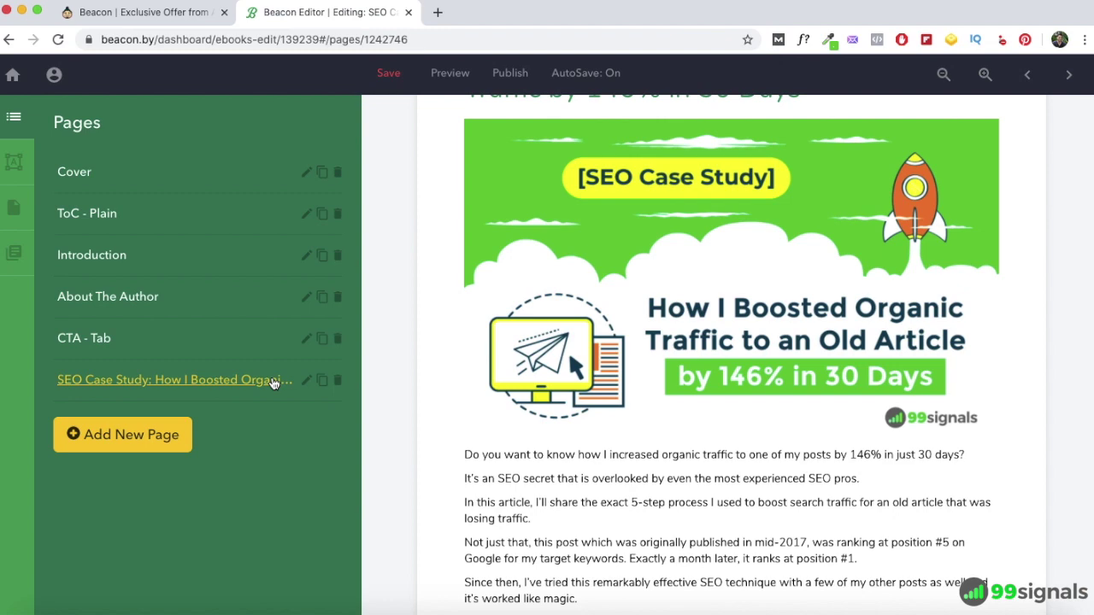
Scroll through the 'How I Boosted Organic Traffic by 146%' article, then switch to the SEMrush PDF guide
scroll(454, 378, down, 5)
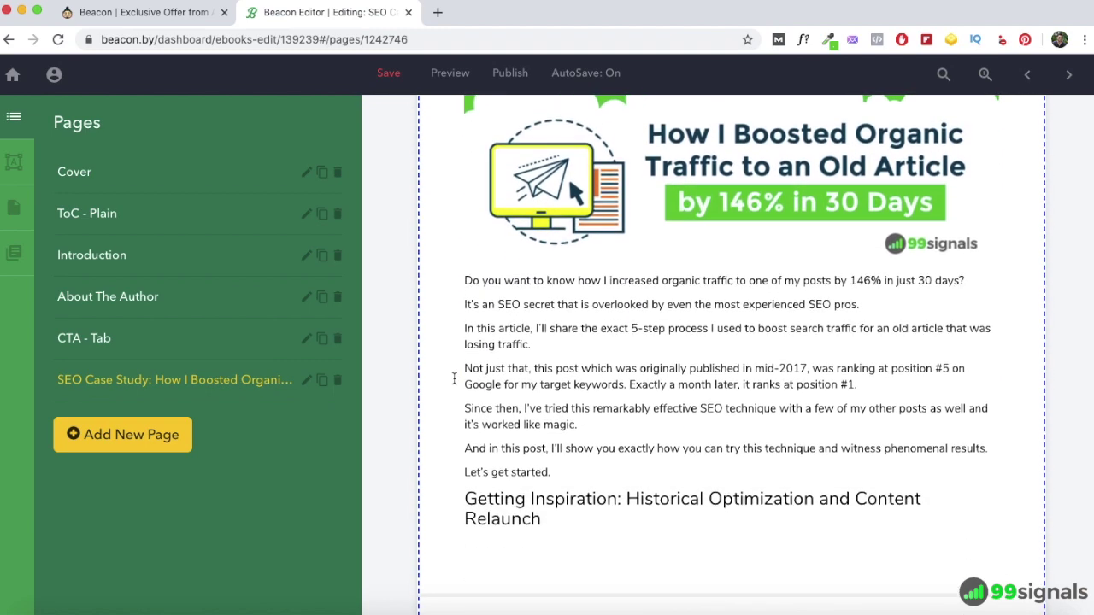
scroll(454, 378, down, 1)
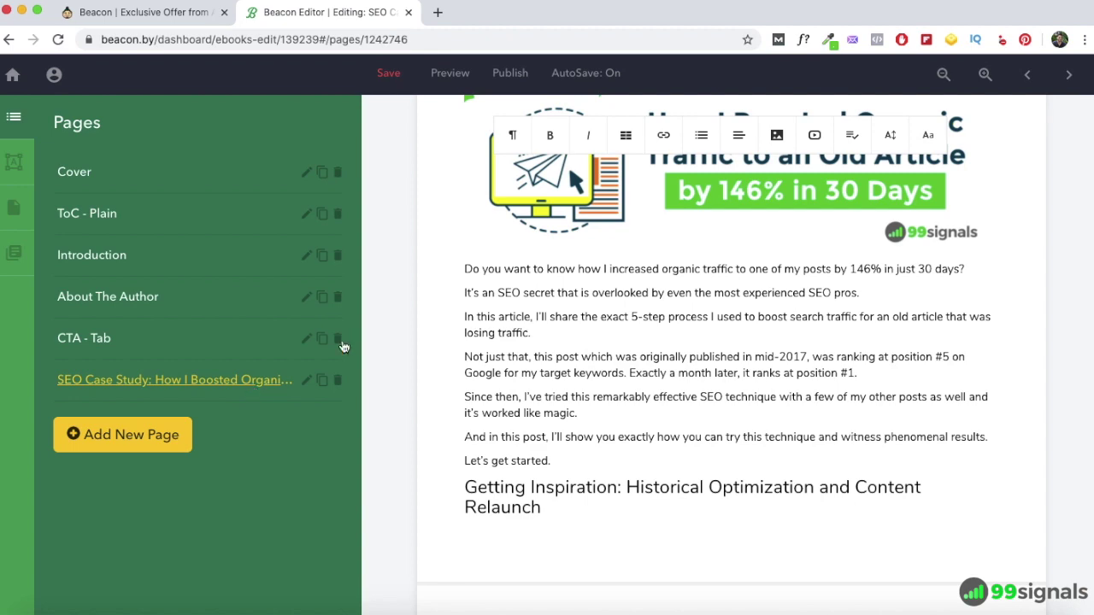
scroll(588, 360, up, 5)
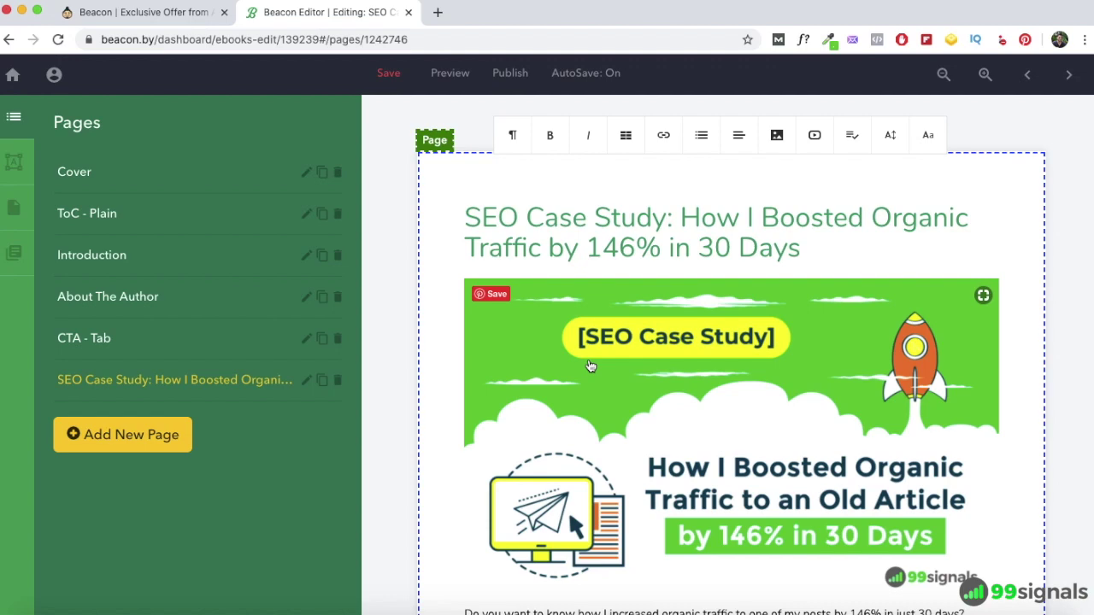
scroll(590, 366, down, 5)
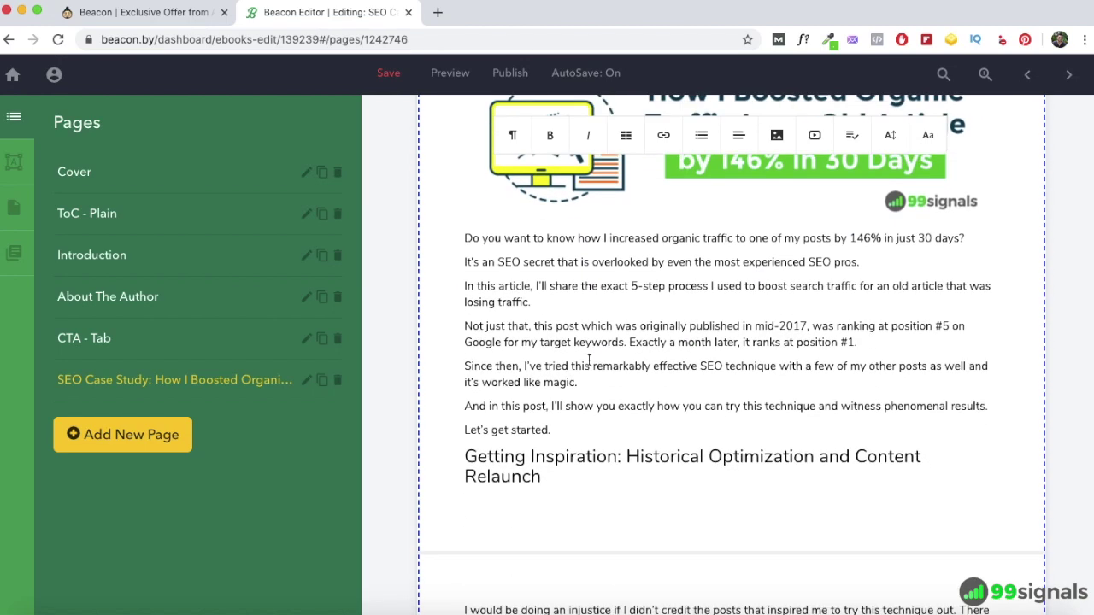
key(super+Tab)
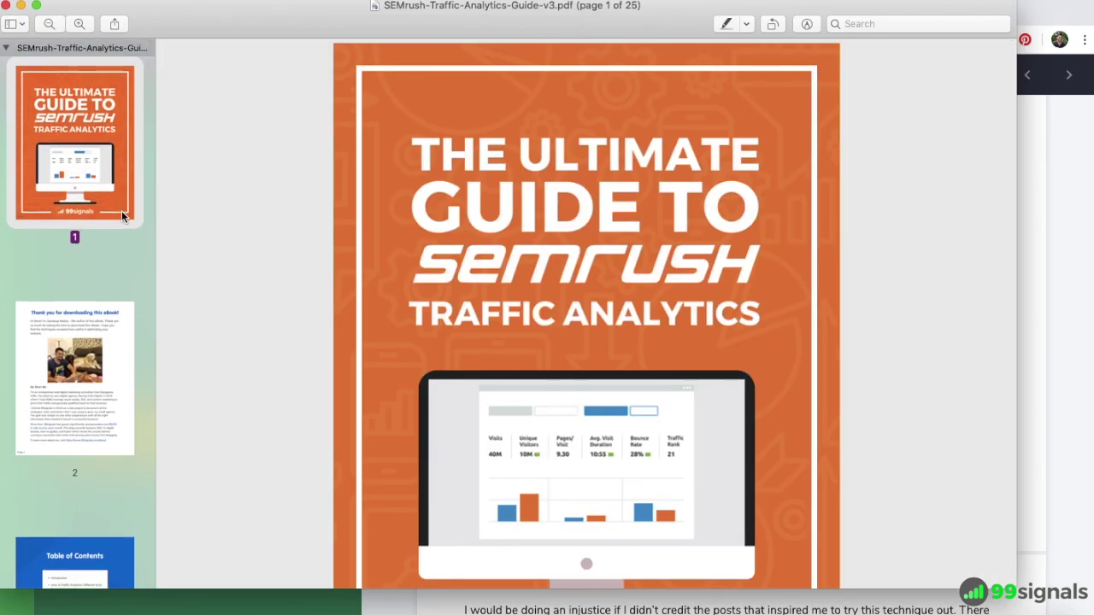
View page 2 of the SEMrush Traffic Analytics guide
click(106, 354)
scroll(357, 437, down, 3)
scroll(356, 437, down, 2)
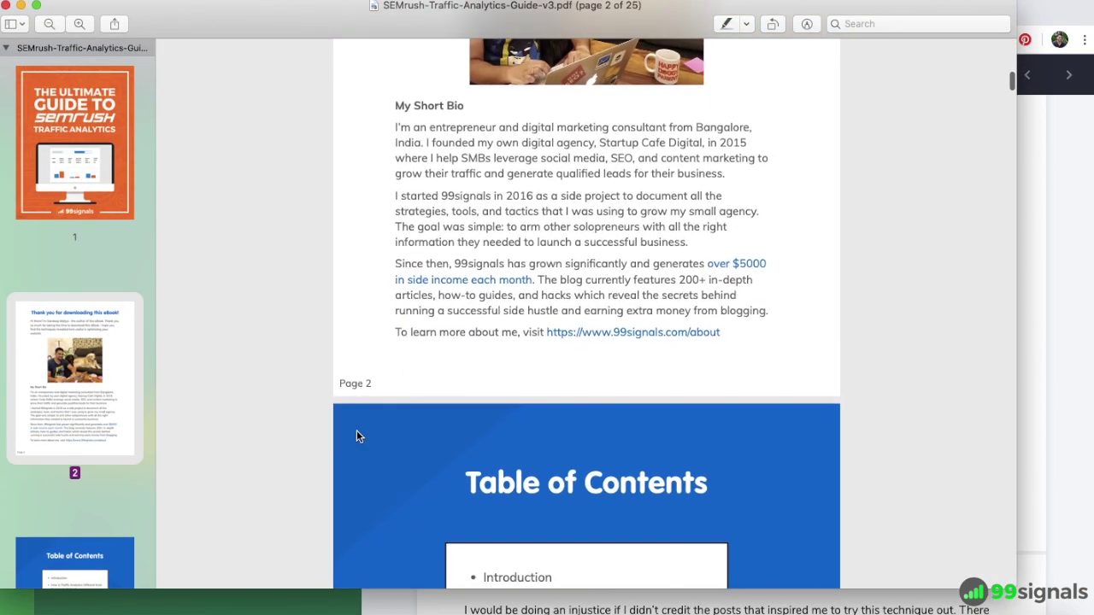
Jump to the guide's Table of Contents page and read onward through the following pages
click(110, 451)
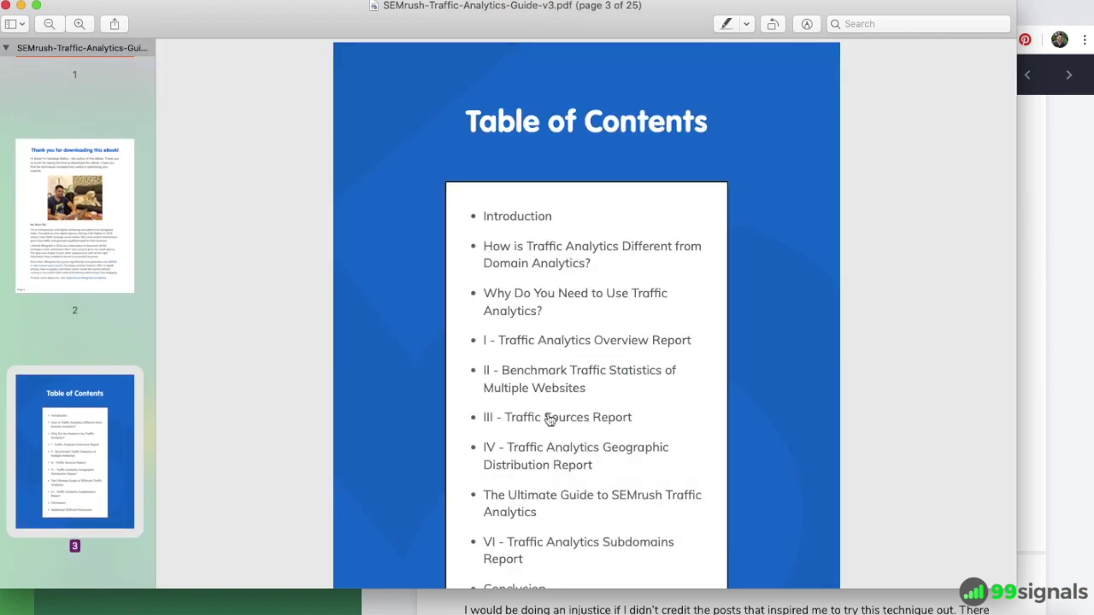
scroll(554, 330, down, 5)
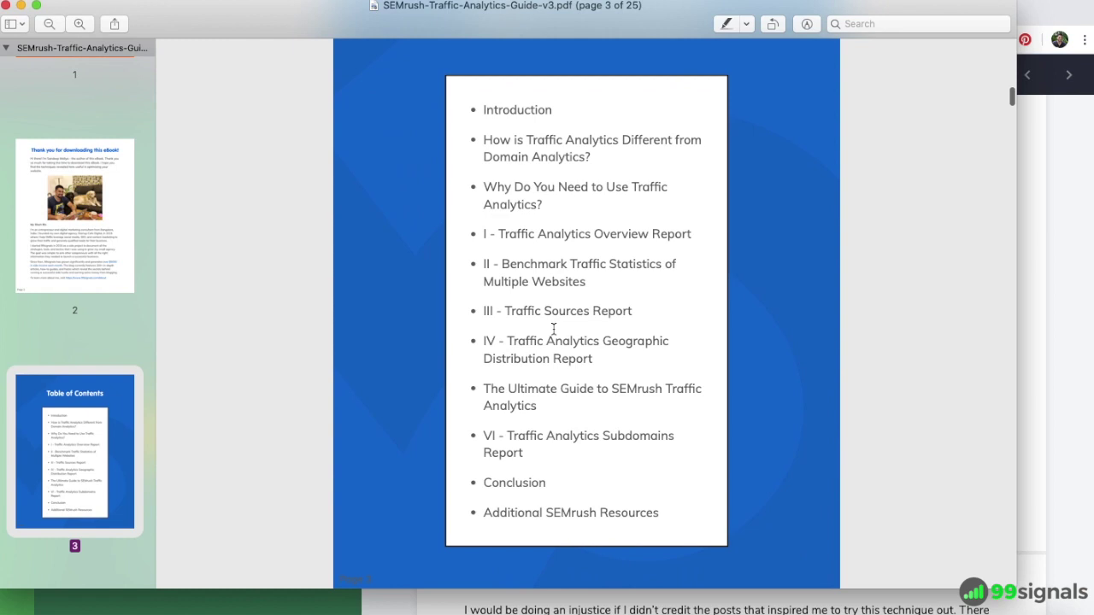
scroll(553, 330, up, 4)
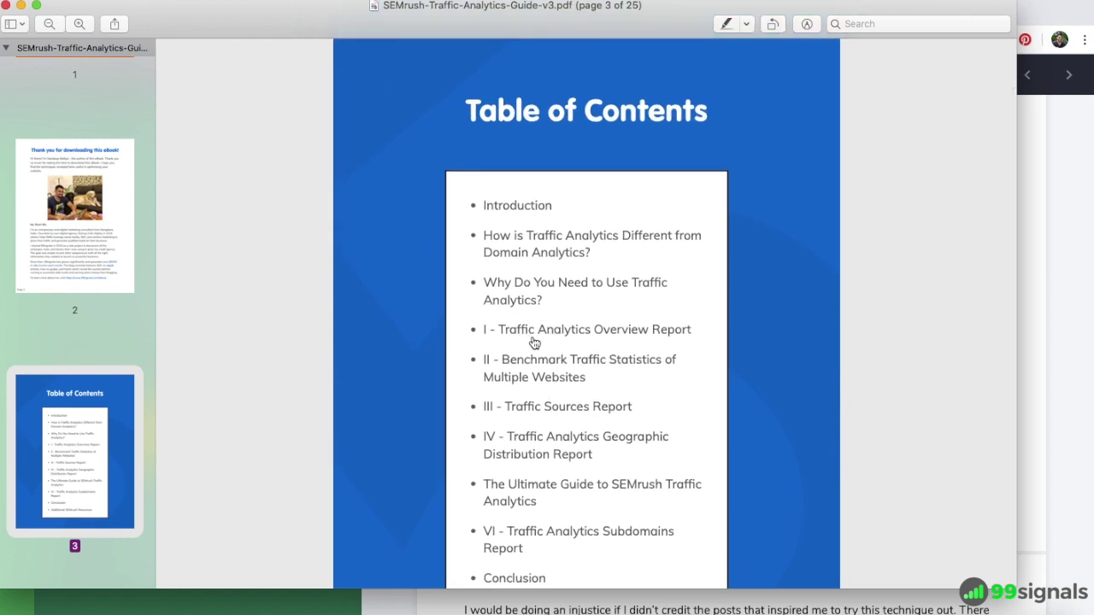
scroll(538, 376, down, 3)
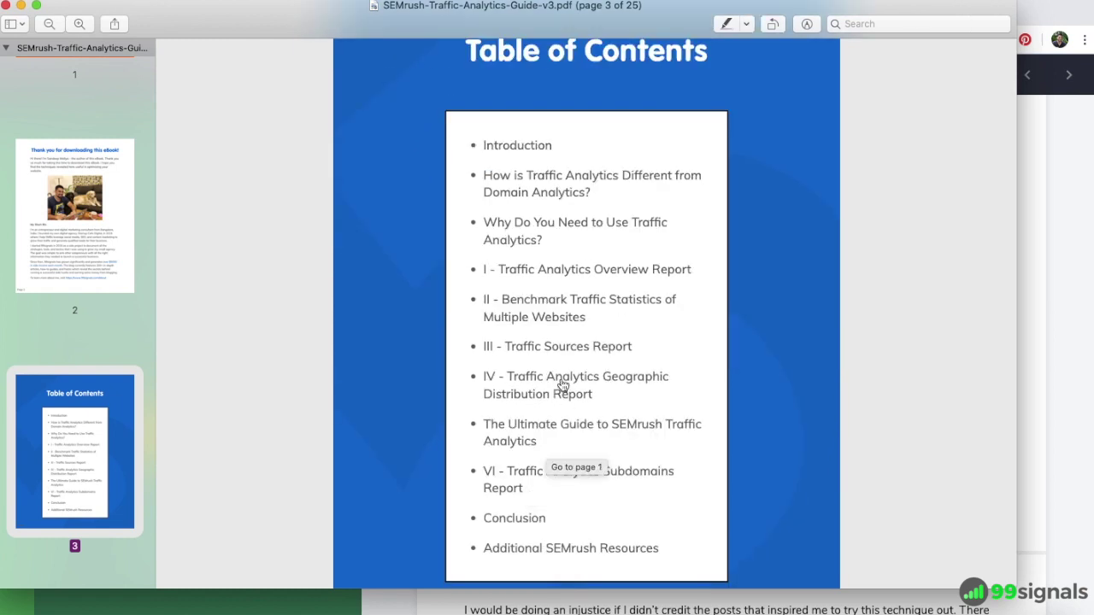
scroll(569, 353, down, 15)
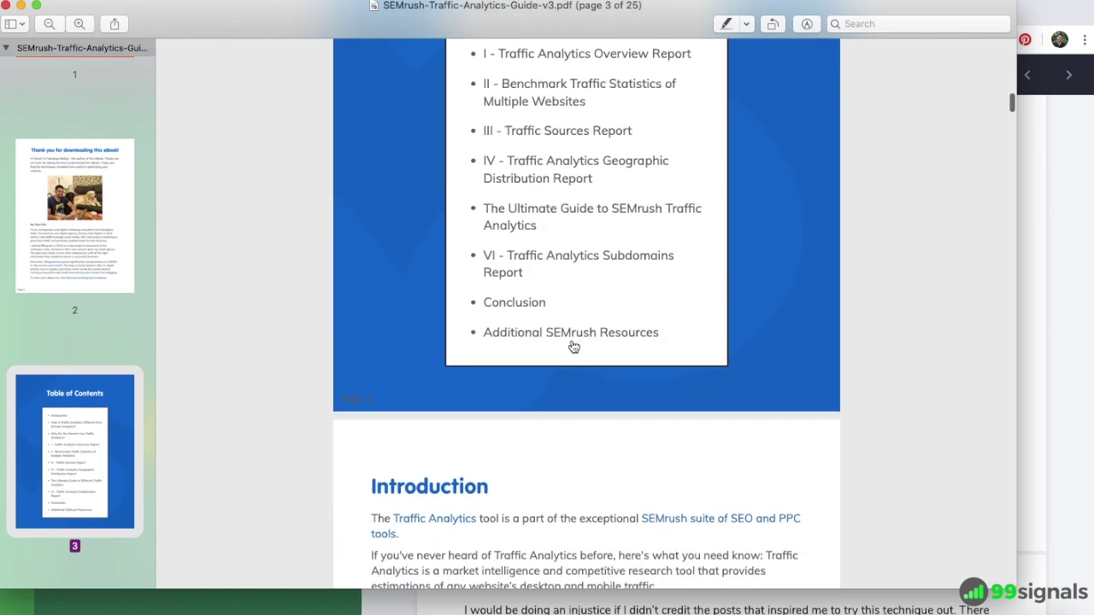
scroll(573, 346, down, 20)
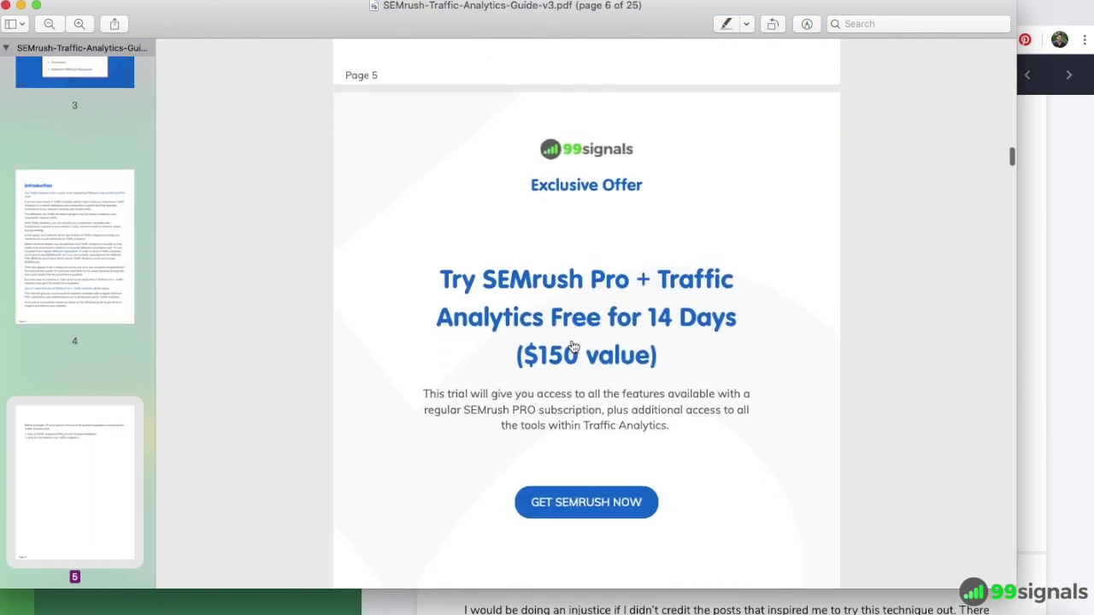
scroll(573, 346, down, 10)
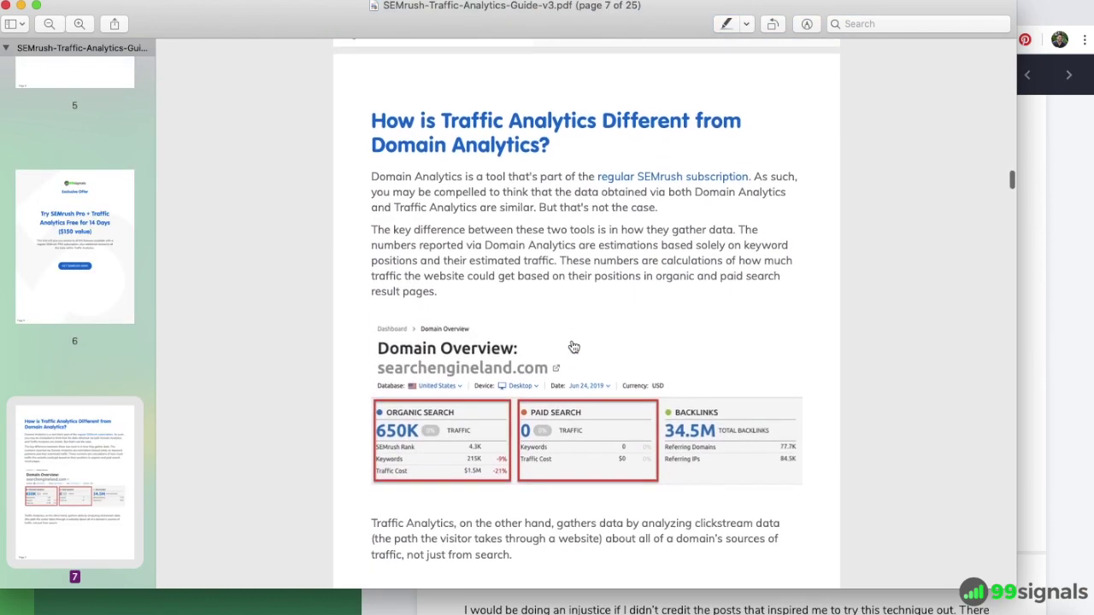
scroll(574, 346, down, 8)
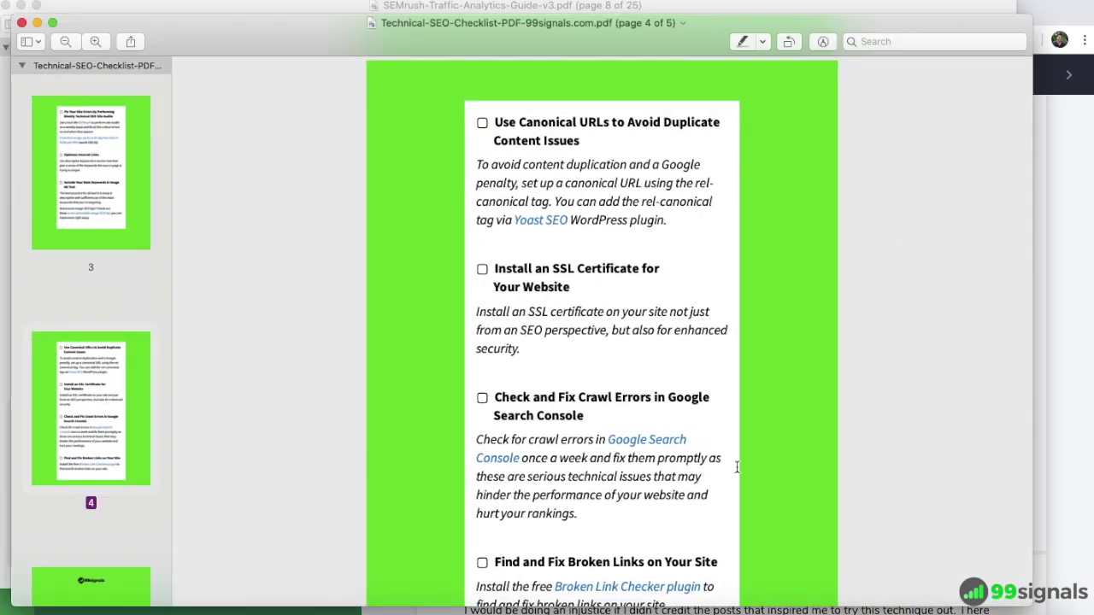
Page through the Technical SEO Checklist's cover, page 2 and page 3
scroll(109, 237, up, 6)
click(109, 231)
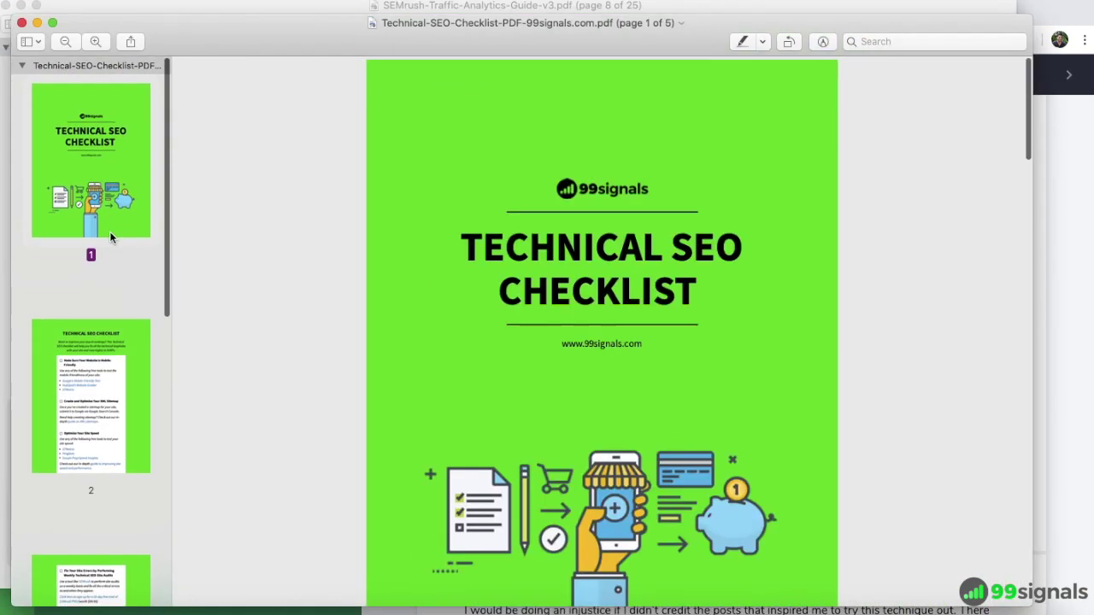
click(104, 368)
scroll(104, 415, down, 3)
click(103, 425)
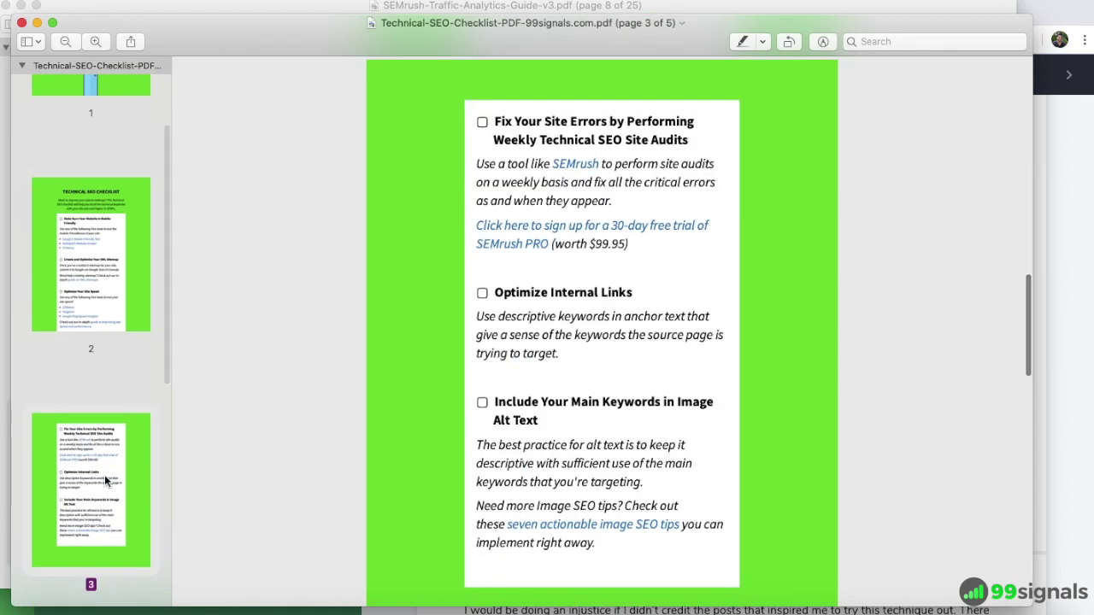
scroll(105, 475, down, 3)
scroll(94, 555, down, 3)
Read the page 4 checklist items on canonical URLs and SSL, then finish on page 5
click(94, 554)
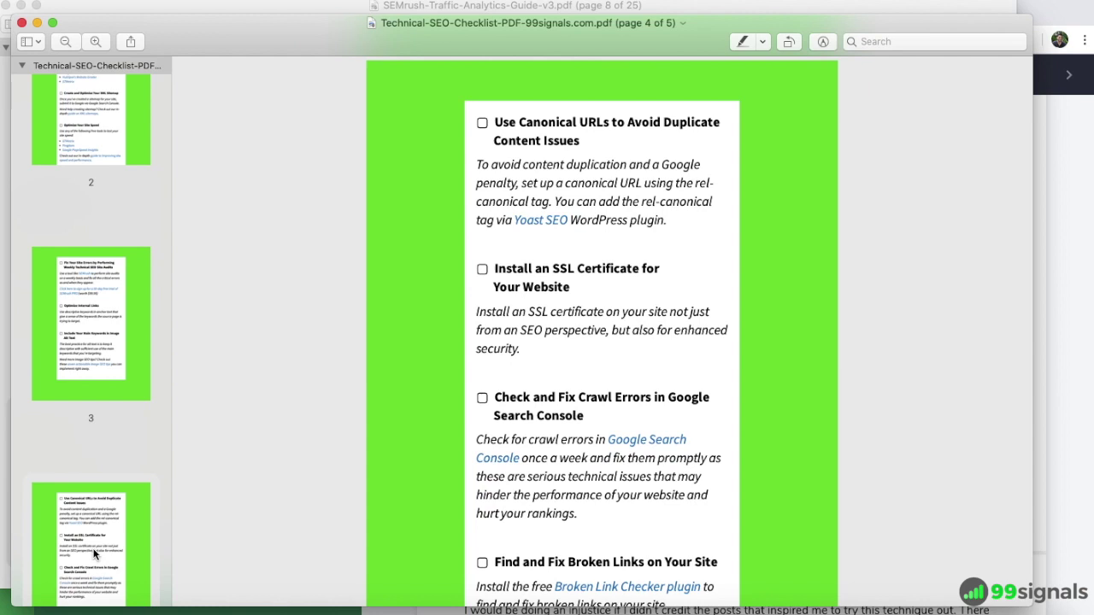
scroll(97, 451, down, 4)
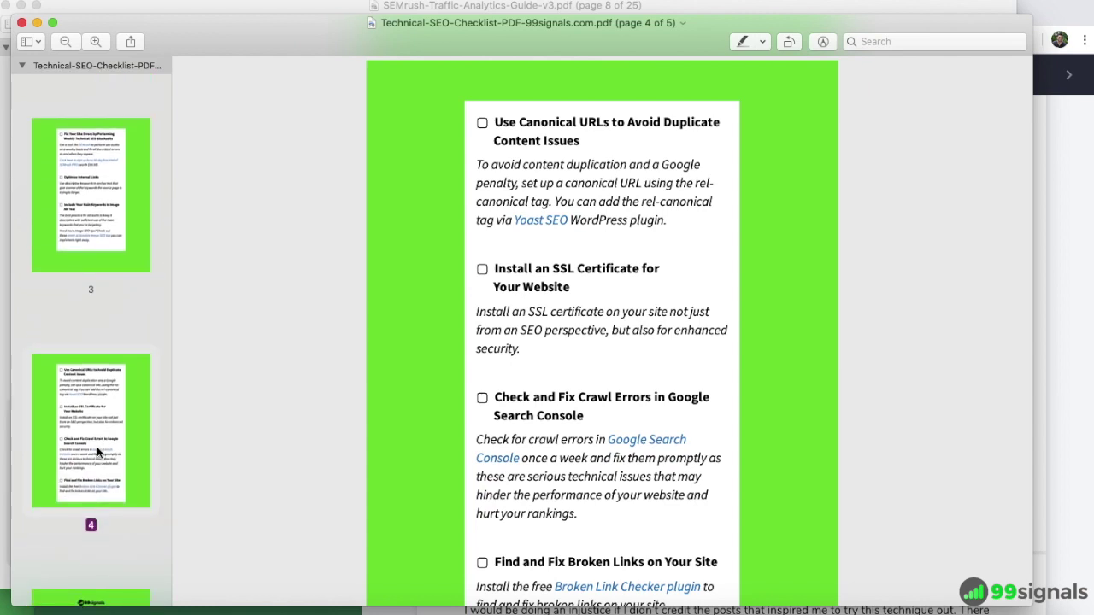
scroll(95, 481, down, 3)
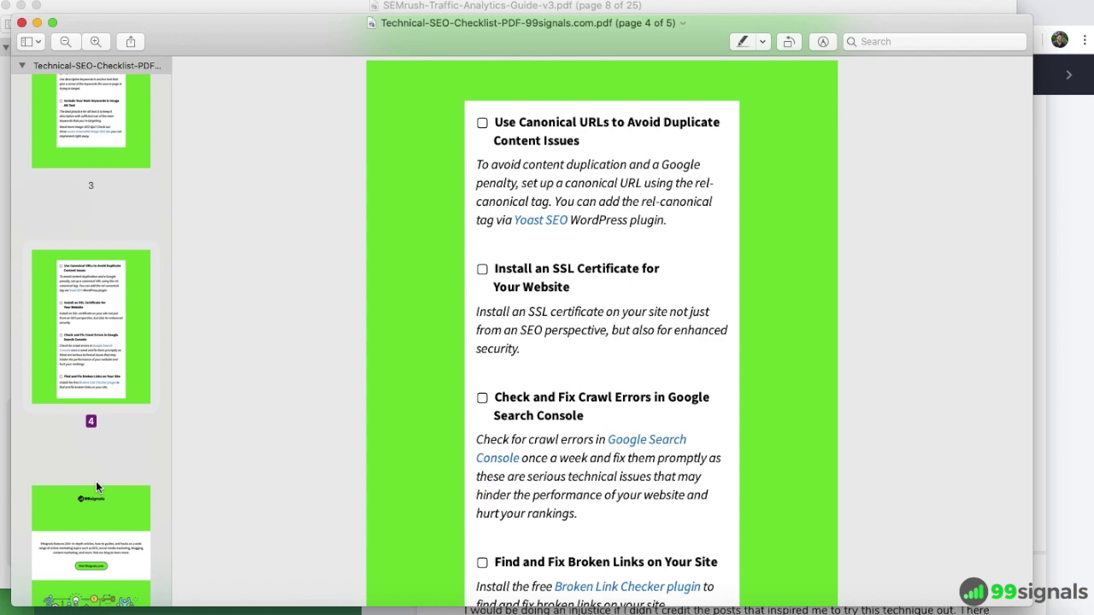
scroll(95, 485, down, 3)
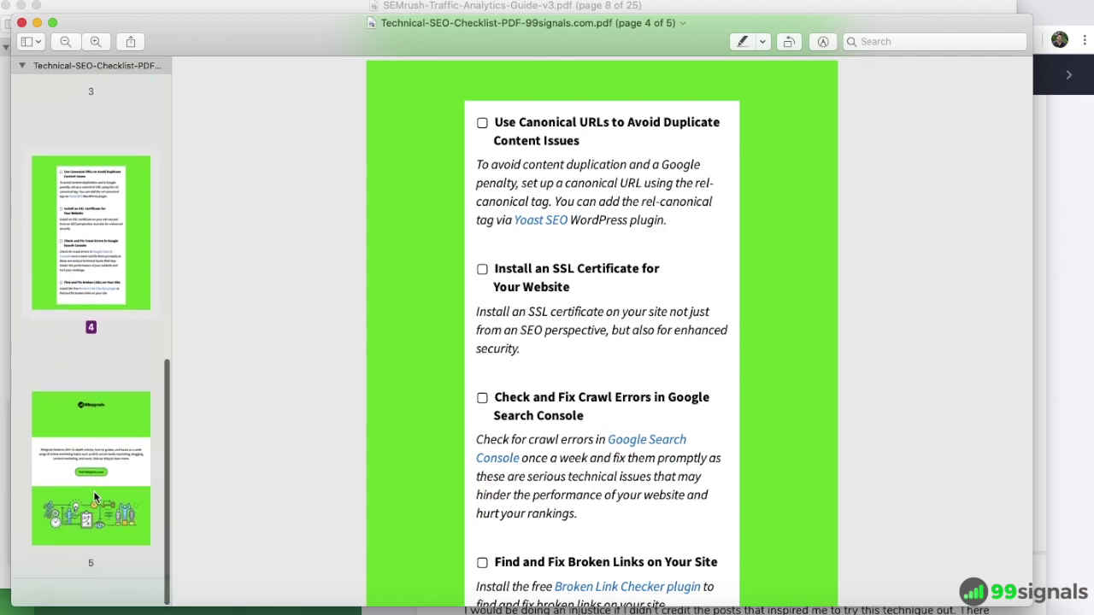
click(93, 490)
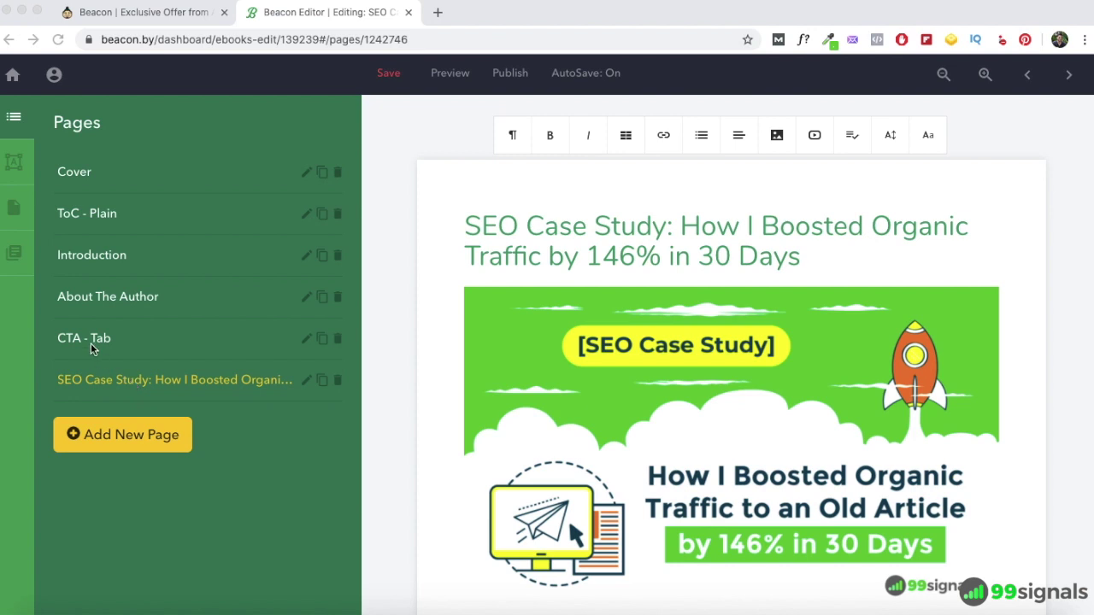
Move the CTA - Tab page below SEO Case Study, review the article, and save
drag(89, 344, 86, 395)
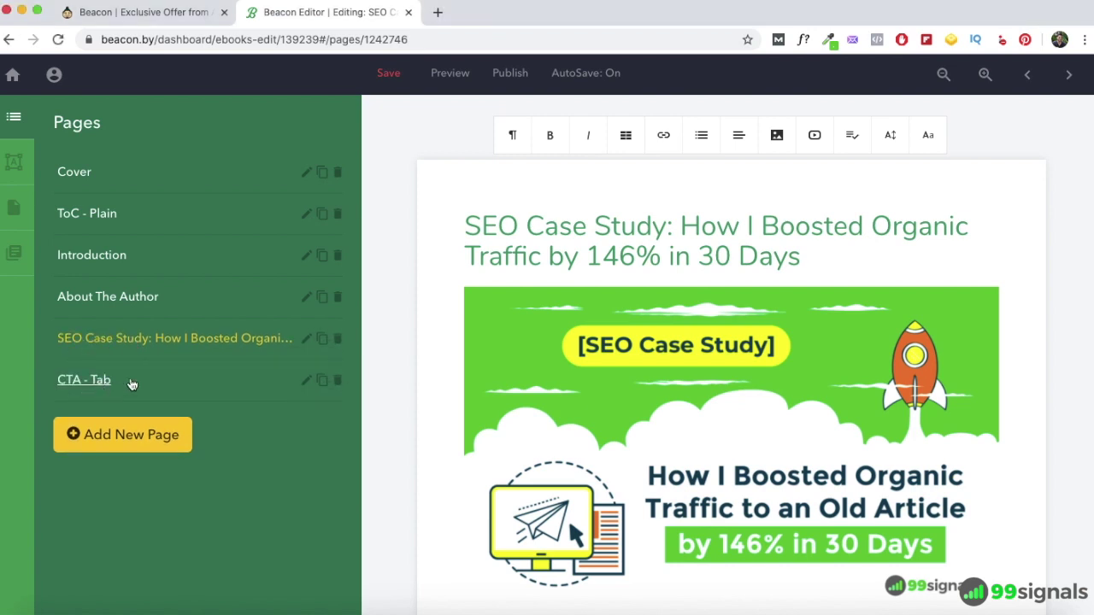
scroll(491, 377, down, 15)
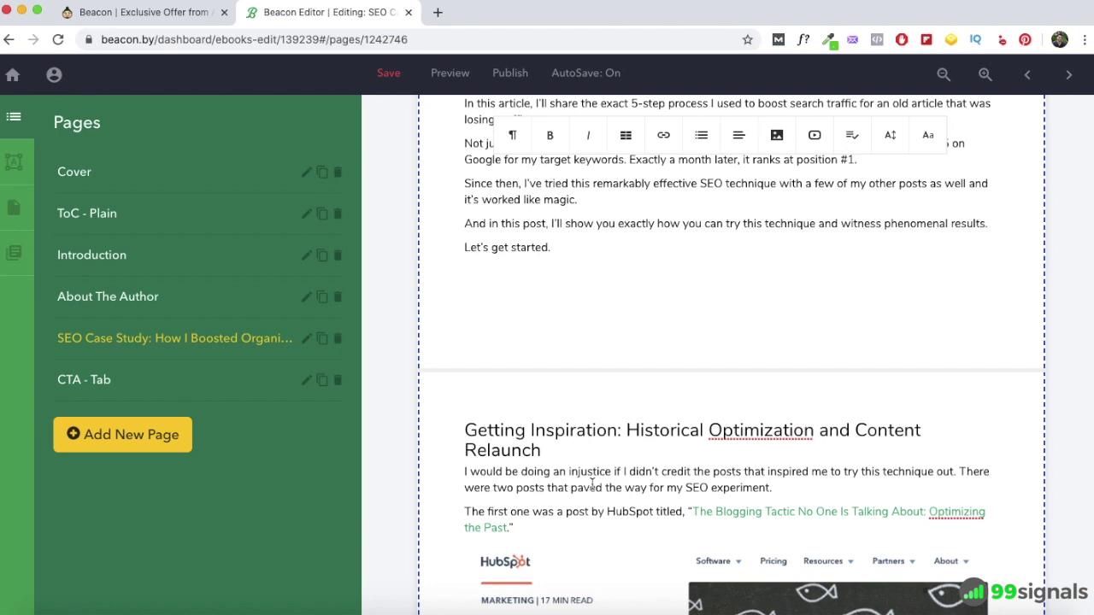
scroll(592, 483, down, 20)
scroll(592, 484, down, 15)
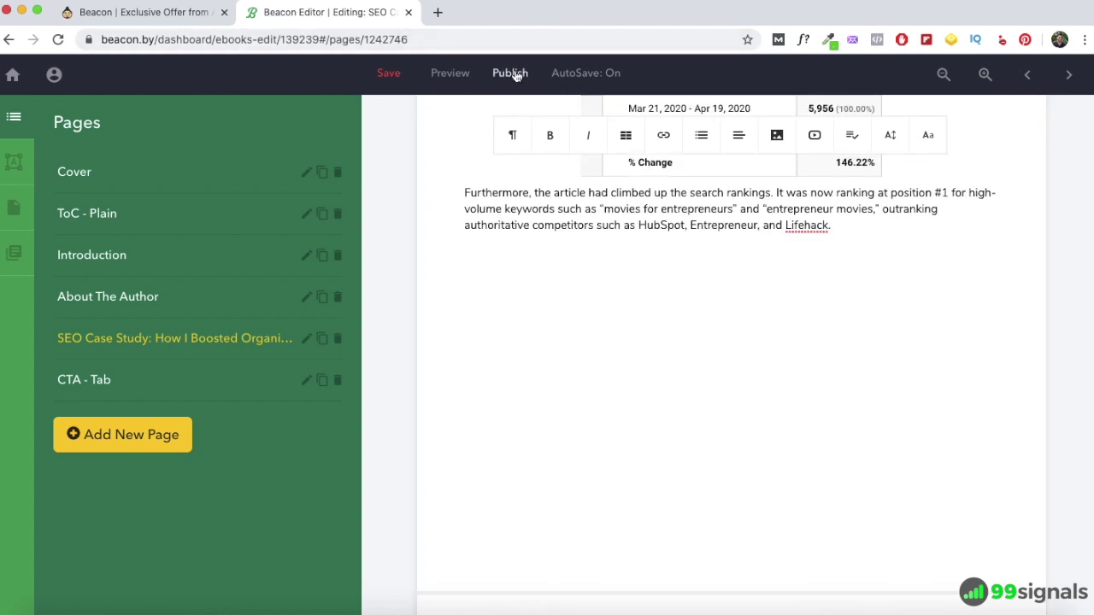
click(387, 74)
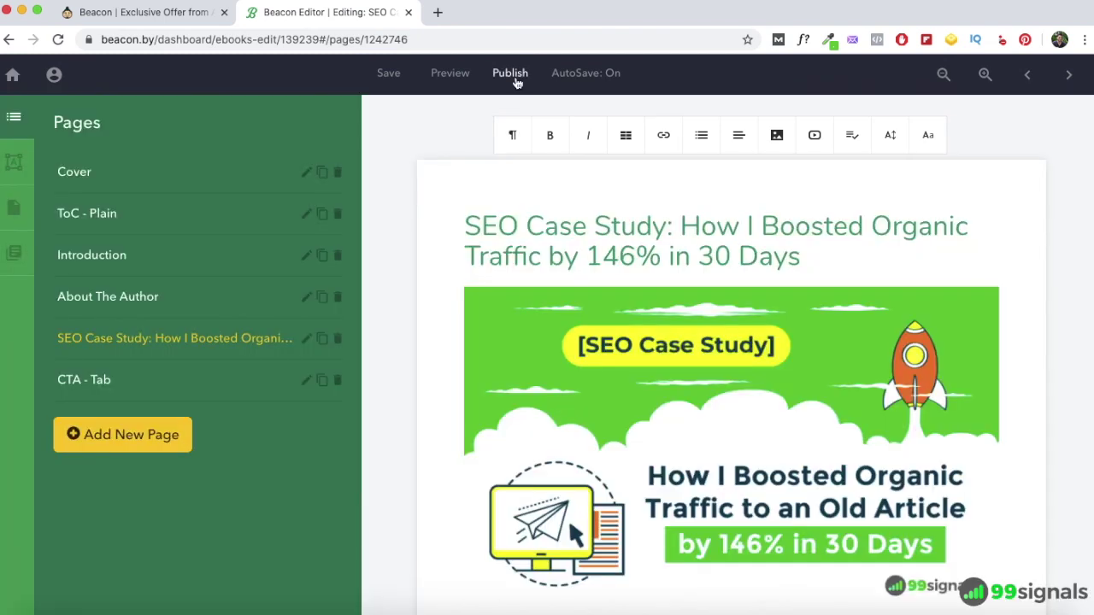
Publish the eBook as a Smart PDF at beacon.by/99signals/seo-case-study-content-relaunch
click(513, 75)
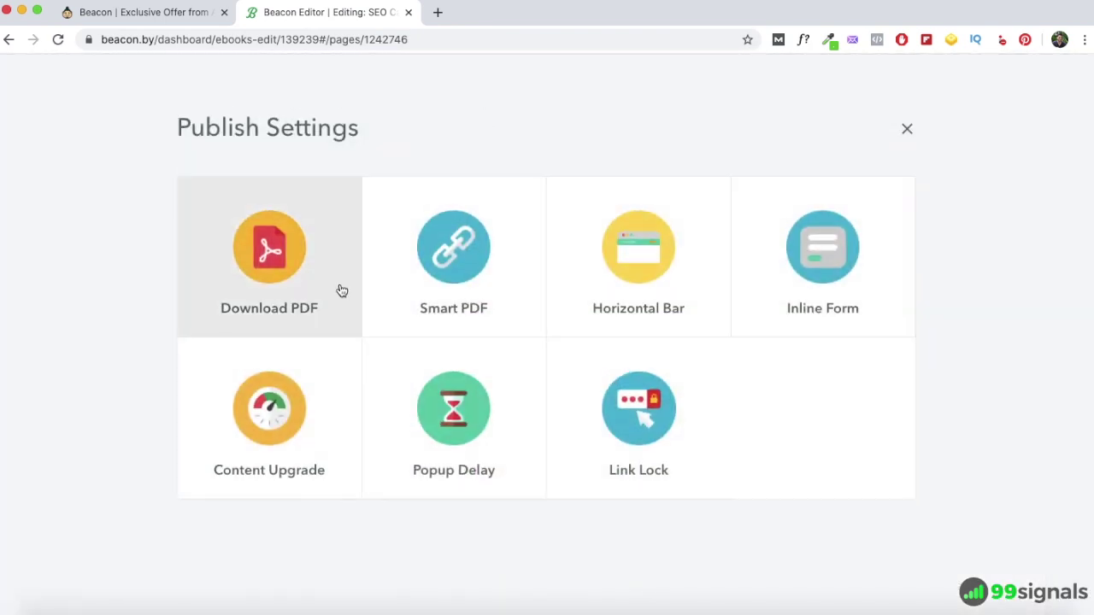
click(506, 320)
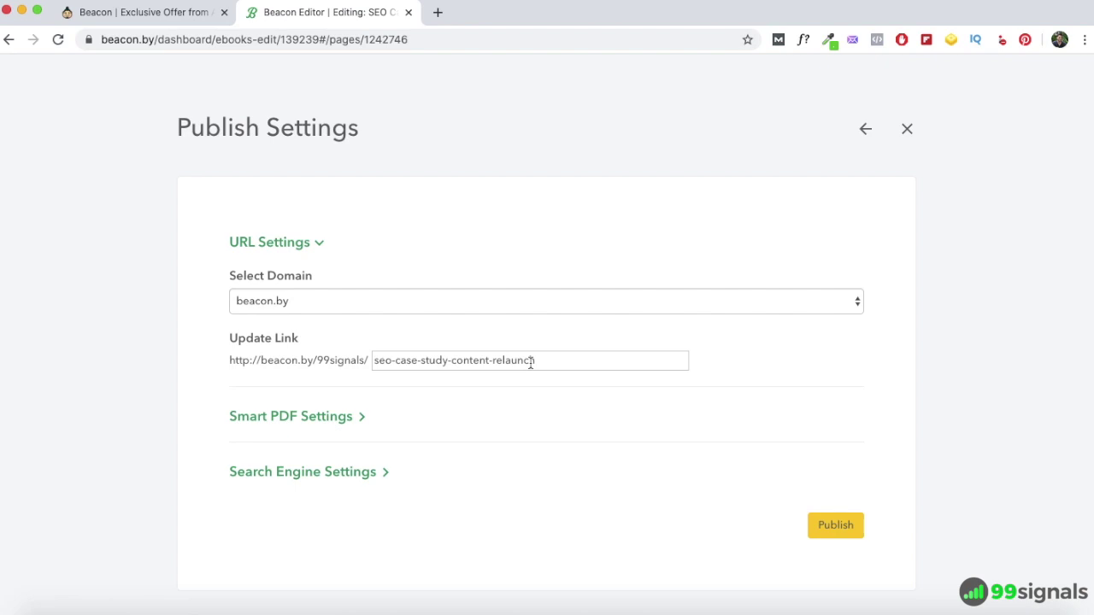
click(827, 524)
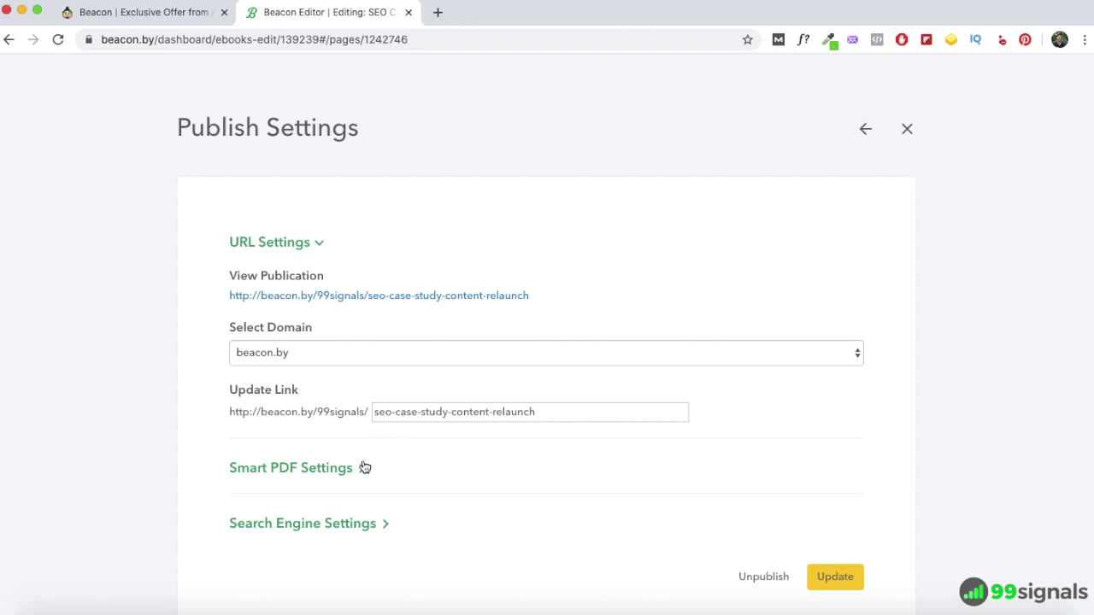
Turn on 'Prevent search engines from indexing' in Search Engine Settings and return to editing
click(363, 530)
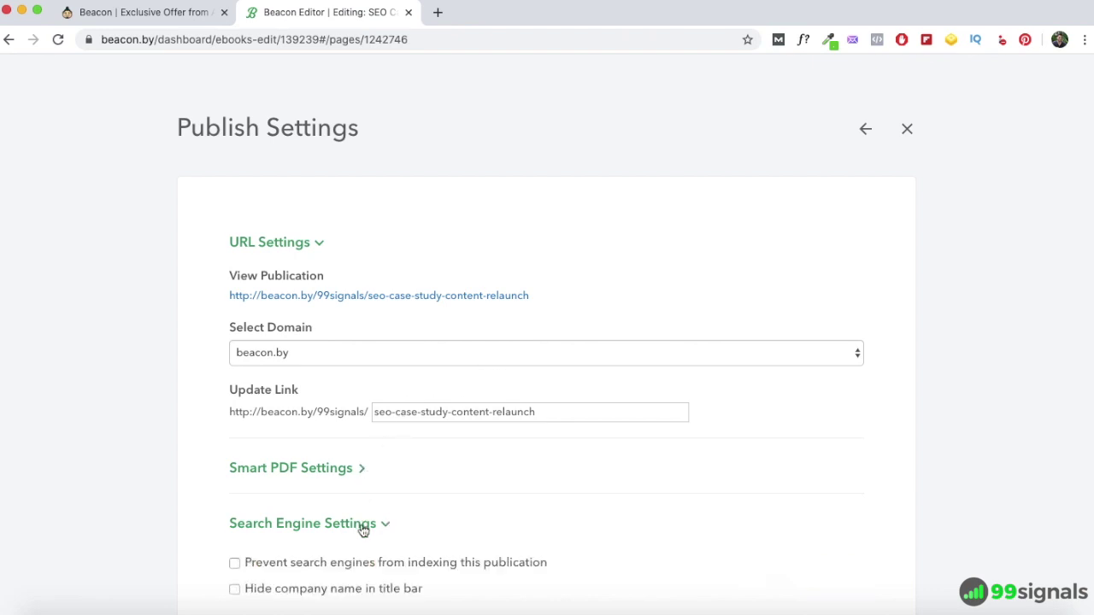
scroll(435, 516, down, 5)
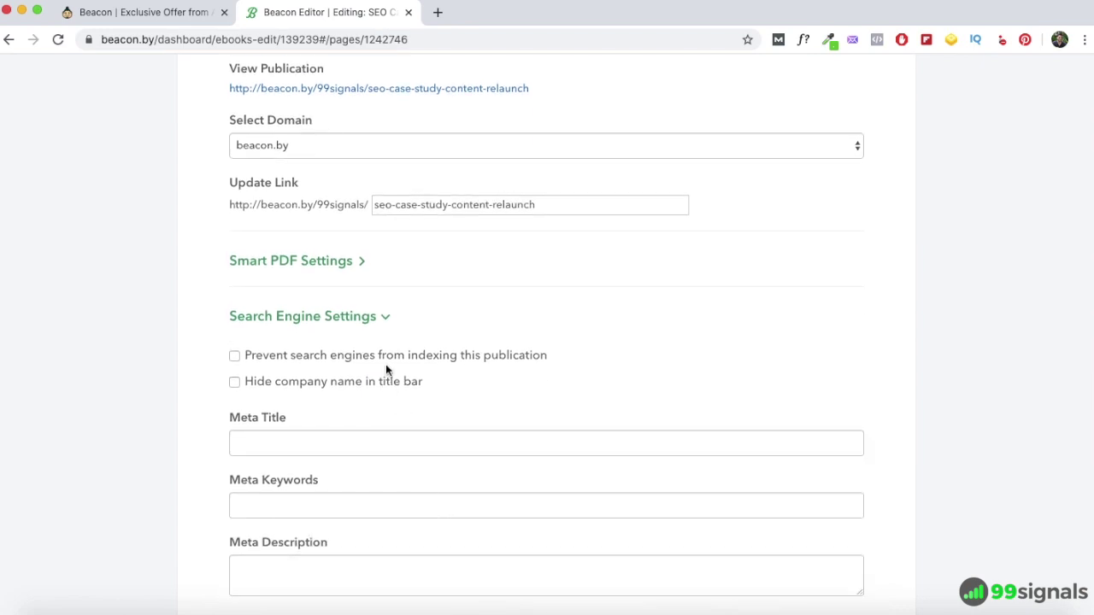
scroll(513, 402, up, 1)
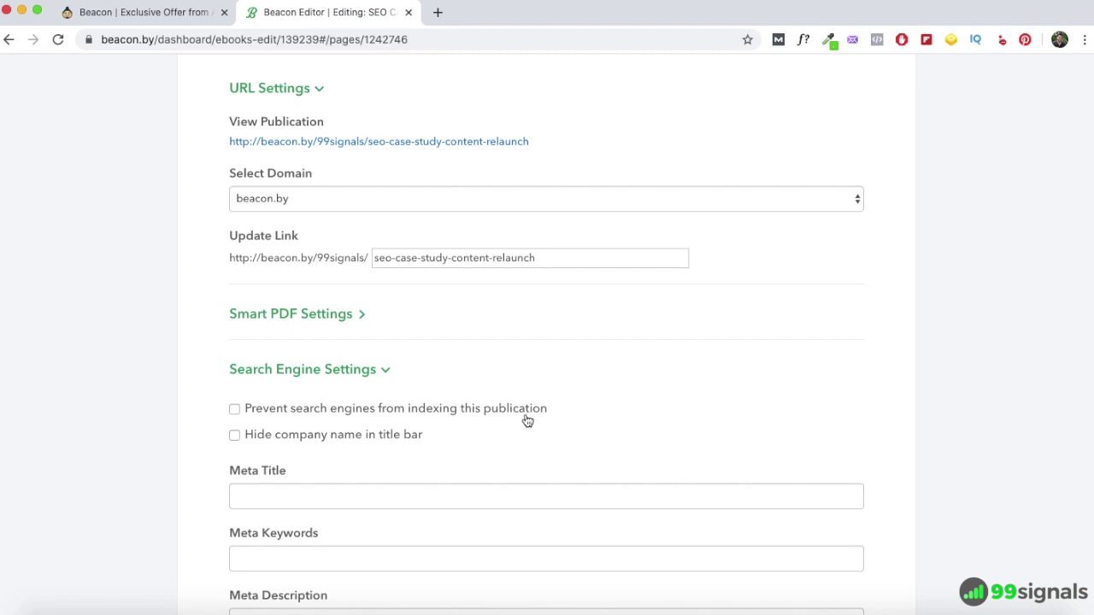
click(342, 411)
scroll(437, 425, down, 5)
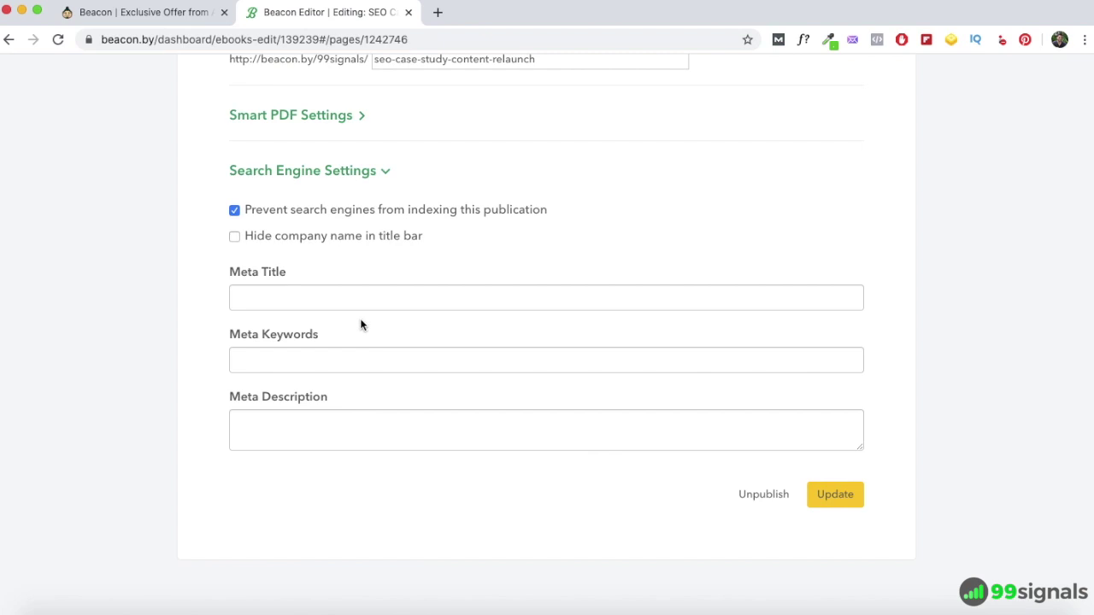
scroll(645, 410, up, 8)
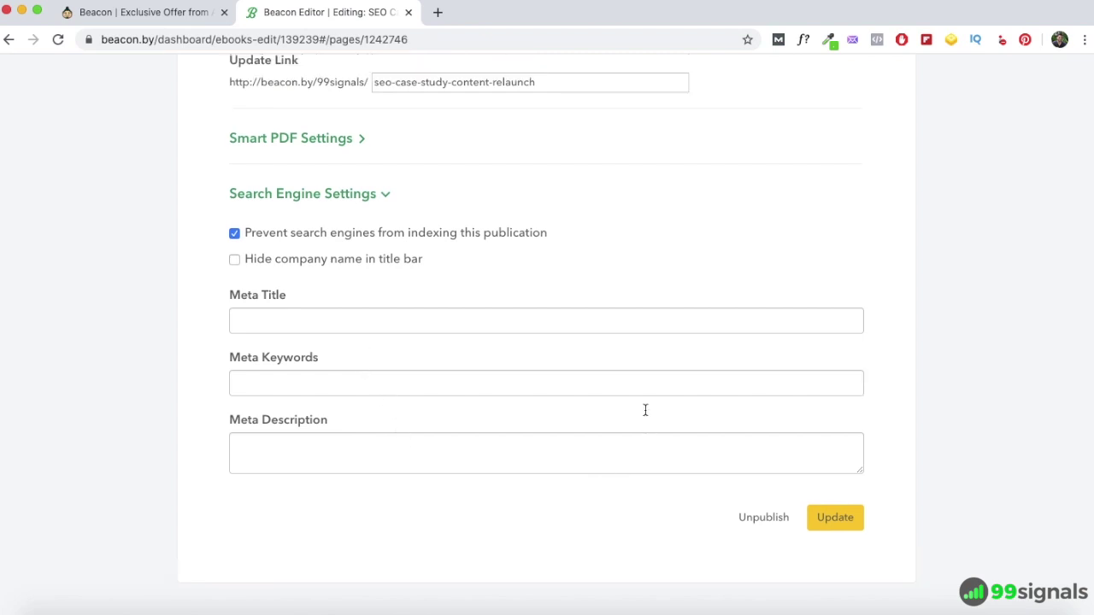
click(907, 130)
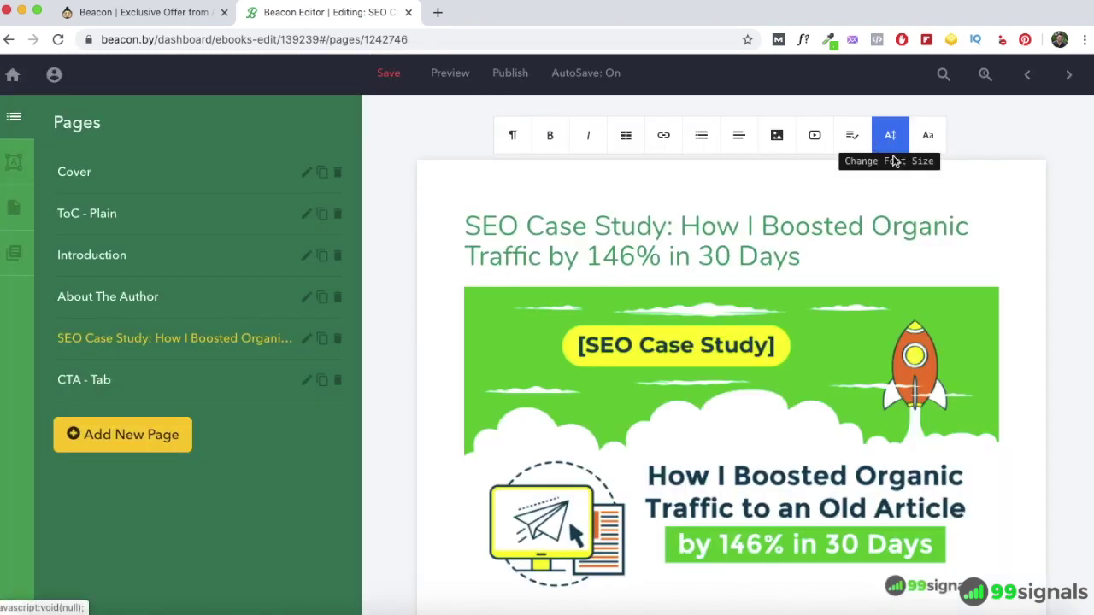
click(512, 71)
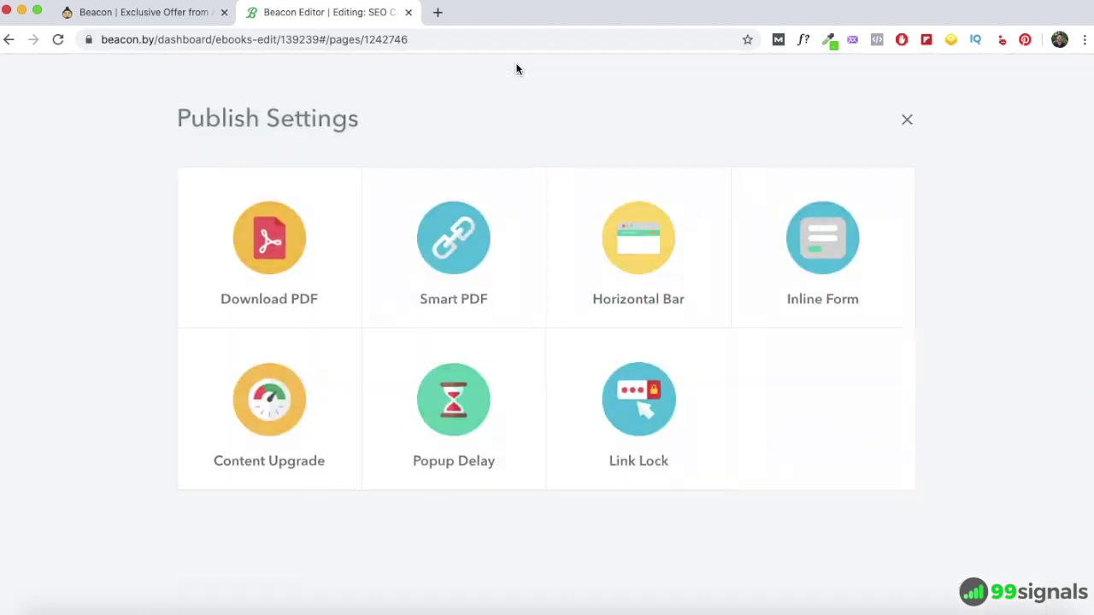
click(325, 266)
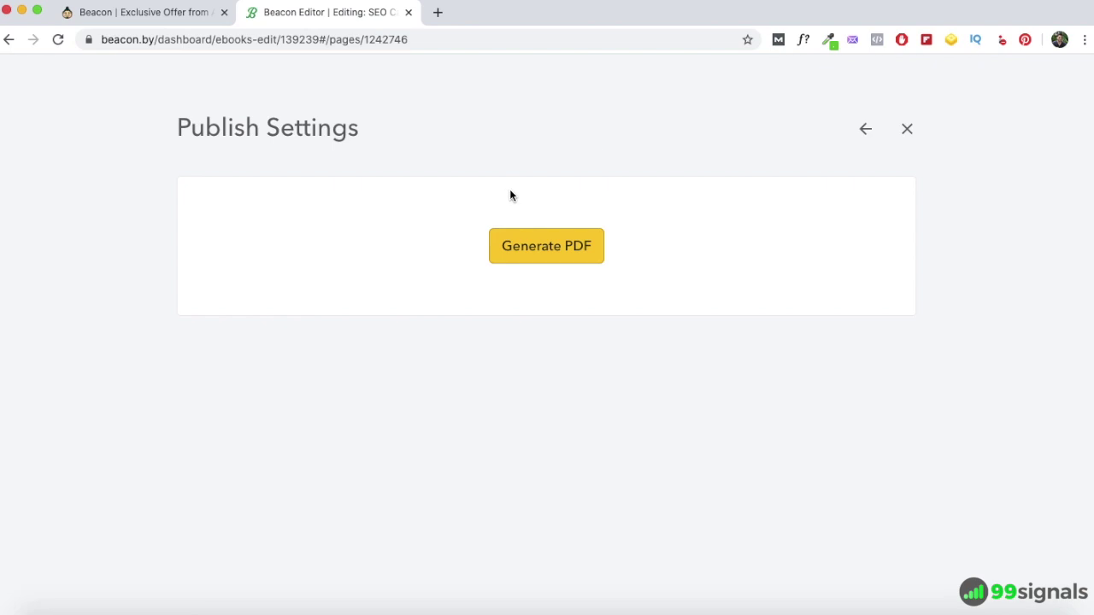
click(907, 128)
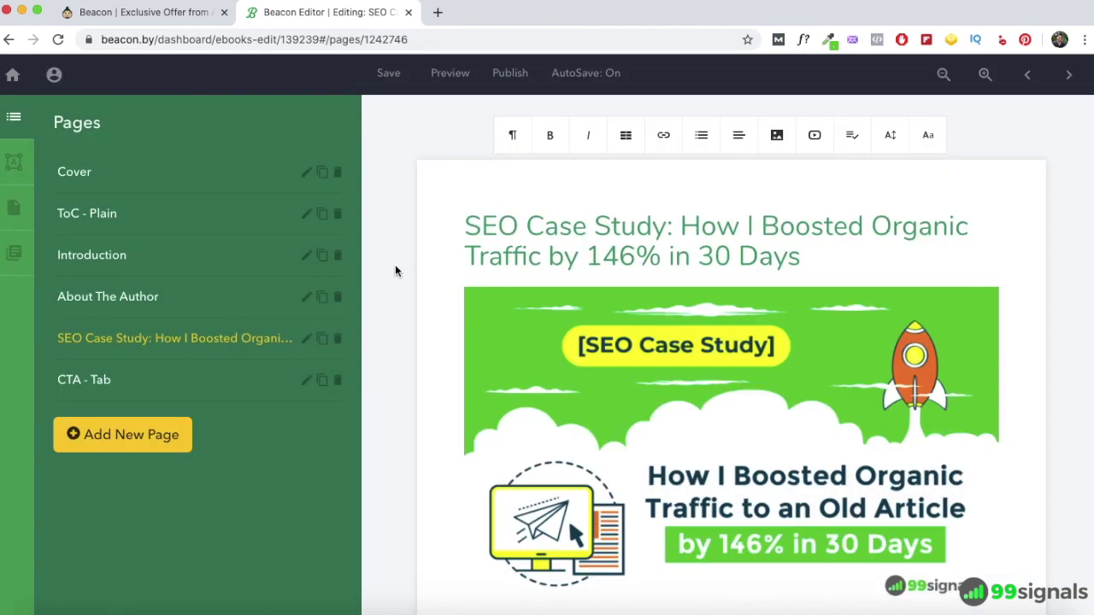